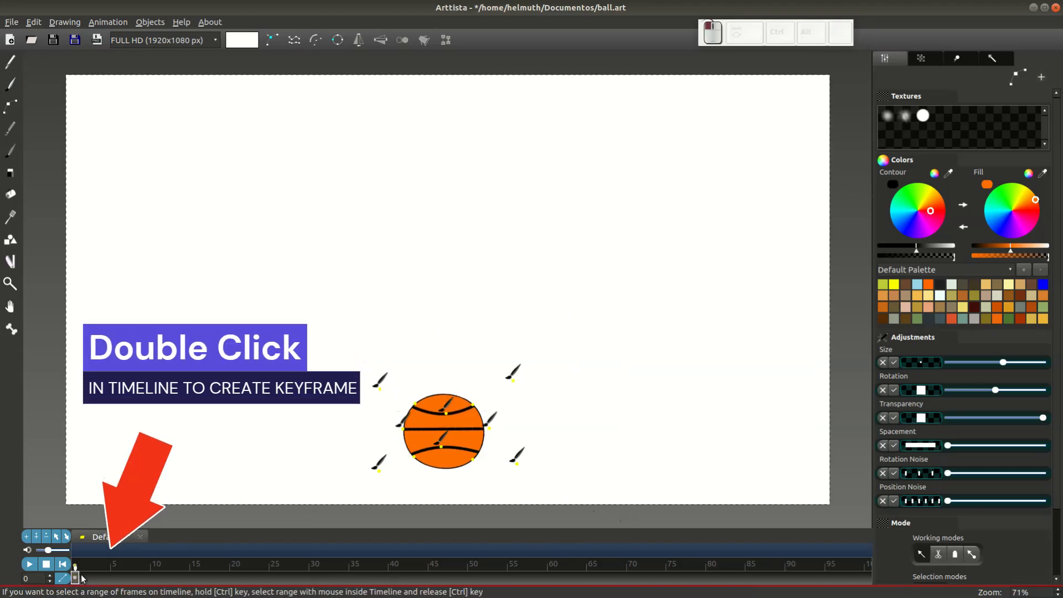
# Create keyframes at frames 5 and 10 of the timeline and prepare the ball's points for editing.
pyautogui.doubleClick(114, 577)
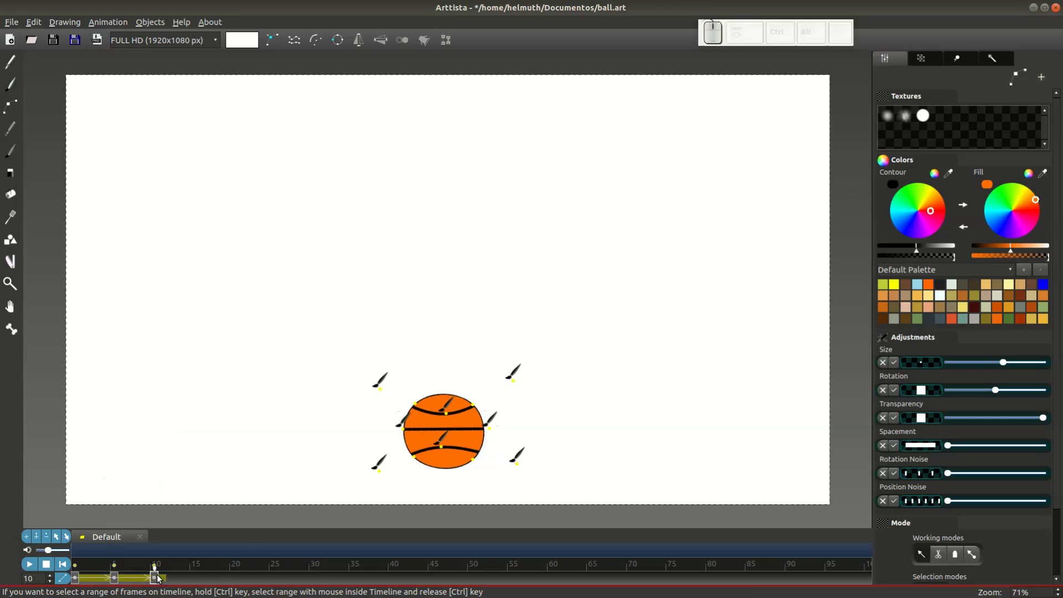
pyautogui.press('Tab')
pyautogui.press('Tab')
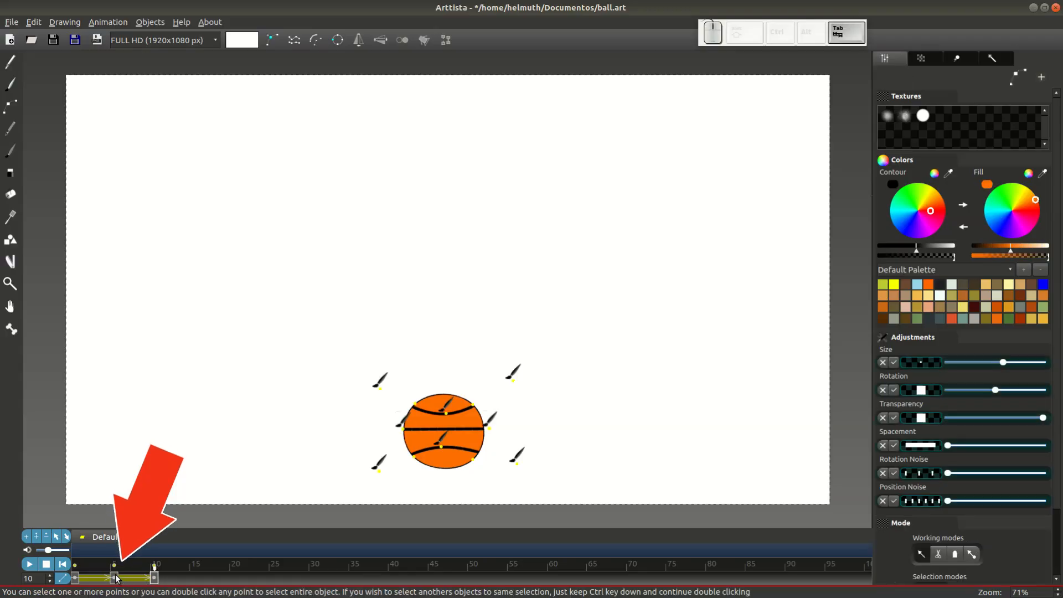
# At frame 5, move the whole ball up to just above the canvas centre and interpolate its points across the keyframes.
pyautogui.click(115, 577)
pyautogui.moveTo(261, 286); pyautogui.dragTo(544, 475)
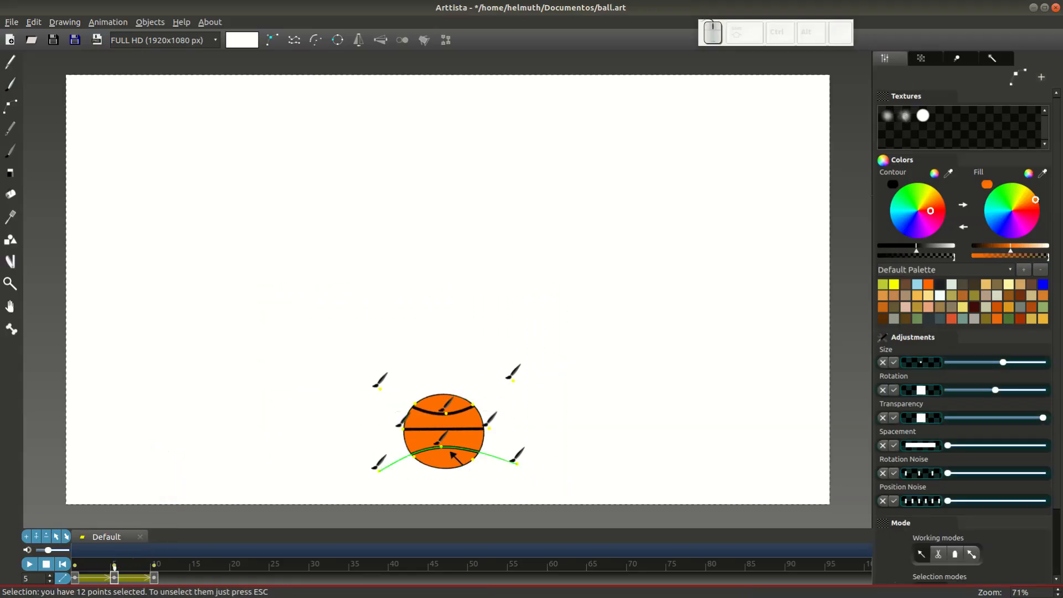
pyautogui.moveTo(453, 455); pyautogui.dragTo(447, 268)
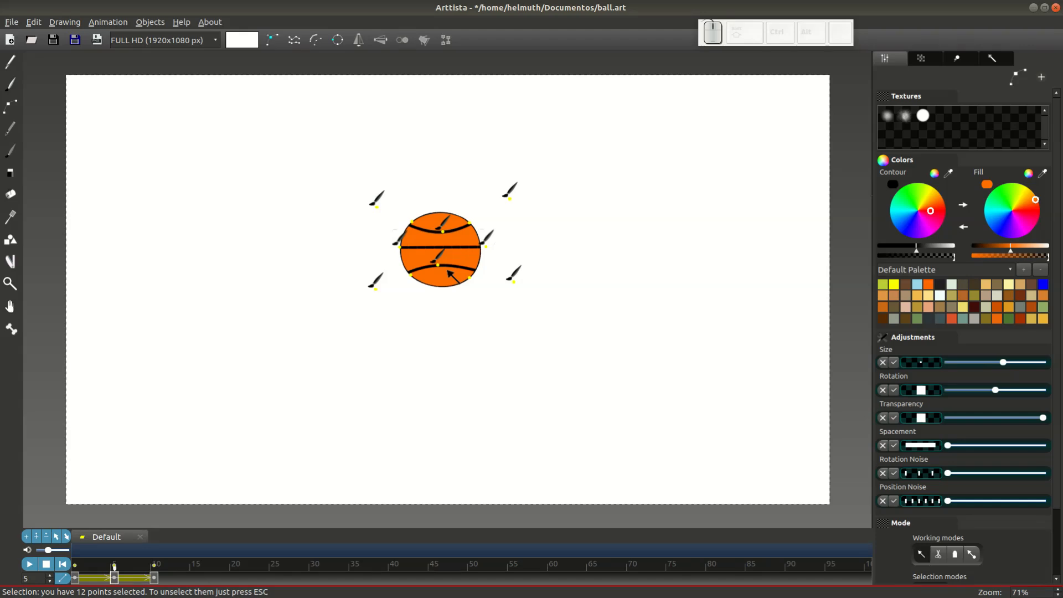
pyautogui.moveTo(447, 268); pyautogui.dragTo(448, 270)
pyautogui.press('F2')
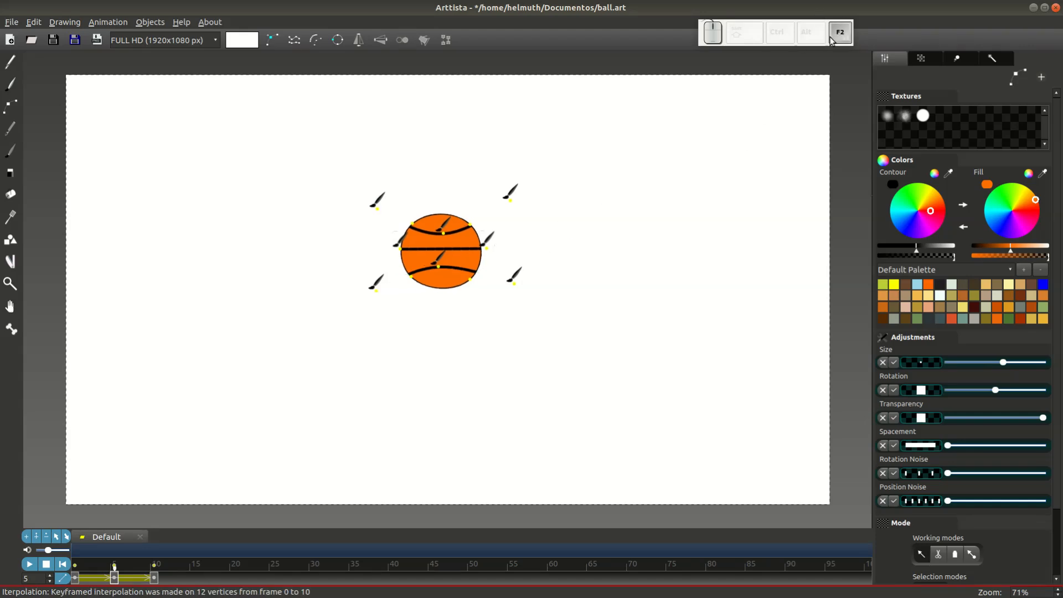
pyautogui.press('Escape')
# Hide the ball's edit points and scrub between frames 0 and 5 to examine its upward motion.
pyautogui.moveTo(132, 558)
pyautogui.mouseDown()
pyautogui.moveTo(55, 550)
pyautogui.moveTo(104, 546)
pyautogui.moveTo(148, 559)
pyautogui.moveTo(58, 540)
pyautogui.moveTo(105, 535)
pyautogui.moveTo(152, 553)
pyautogui.moveTo(48, 540)
pyautogui.moveTo(114, 539)
pyautogui.mouseUp()
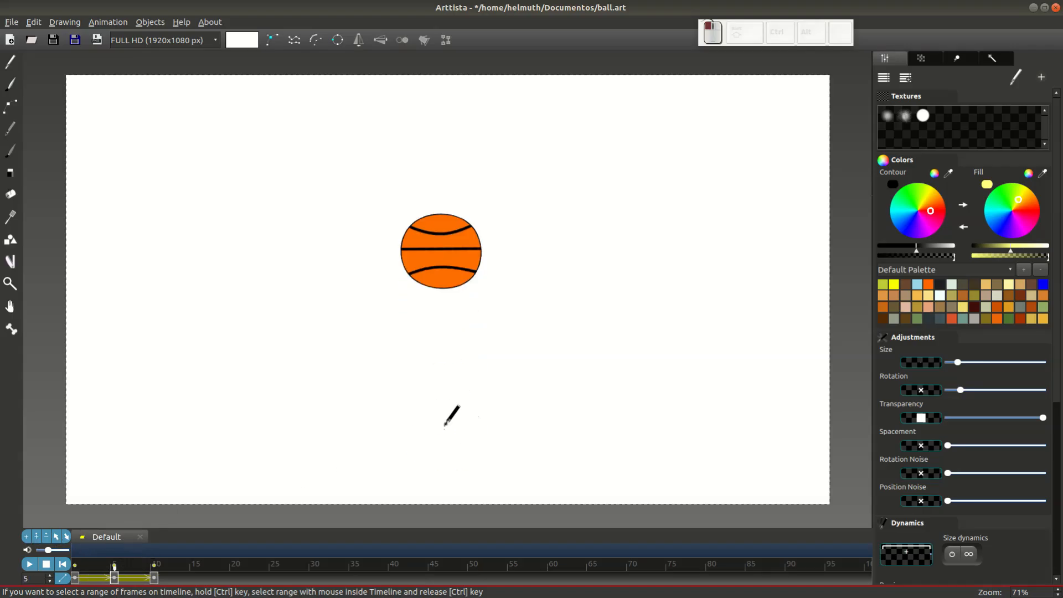
pyautogui.press('Tab')
pyautogui.press('Tab')
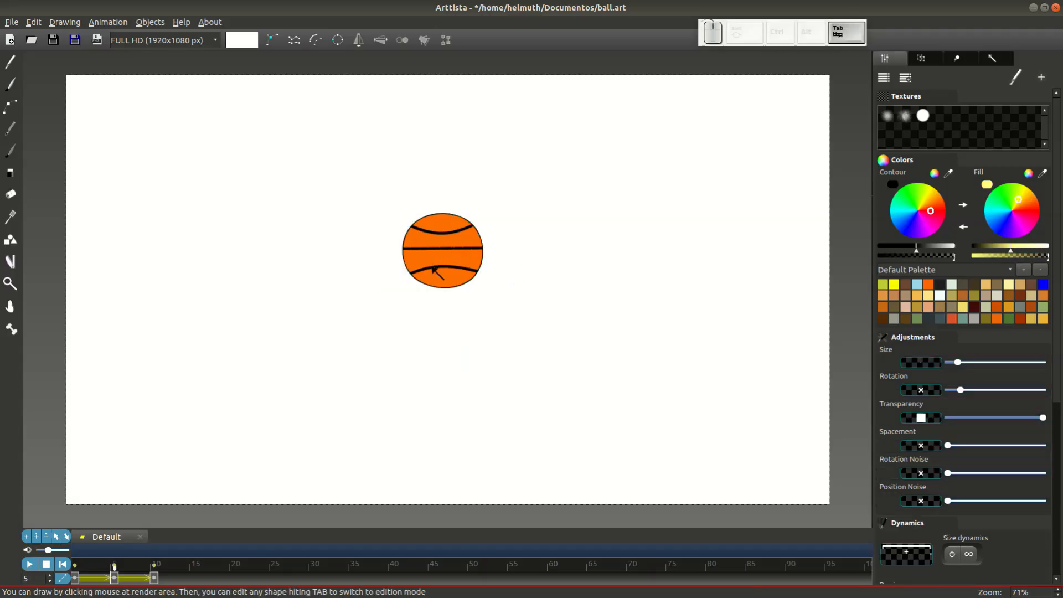
pyautogui.press('Tab')
pyautogui.press('Tab')
pyautogui.click(83, 578)
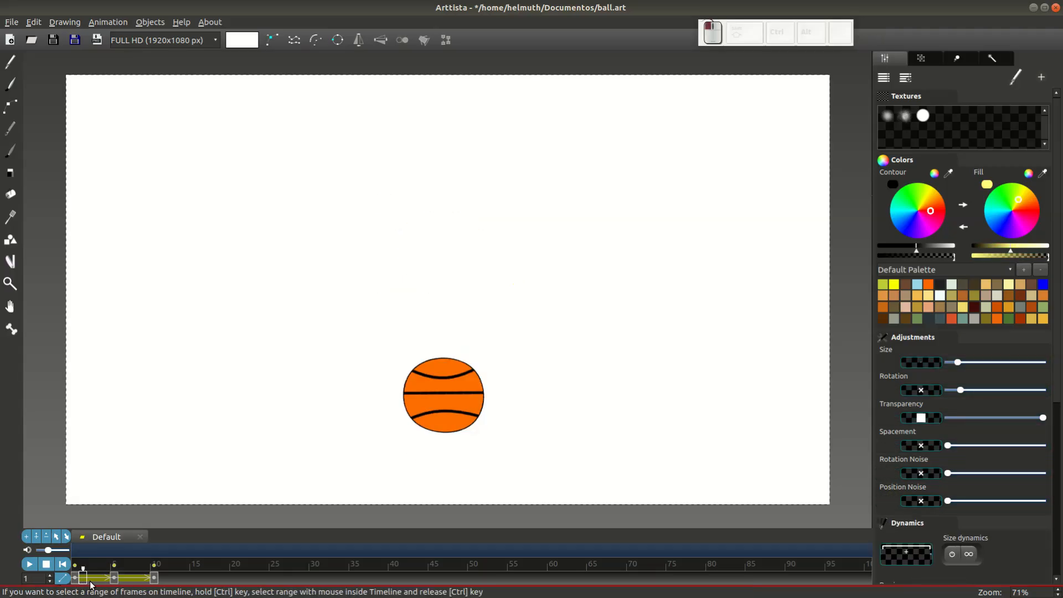
pyautogui.moveTo(92, 585); pyautogui.dragTo(114, 582)
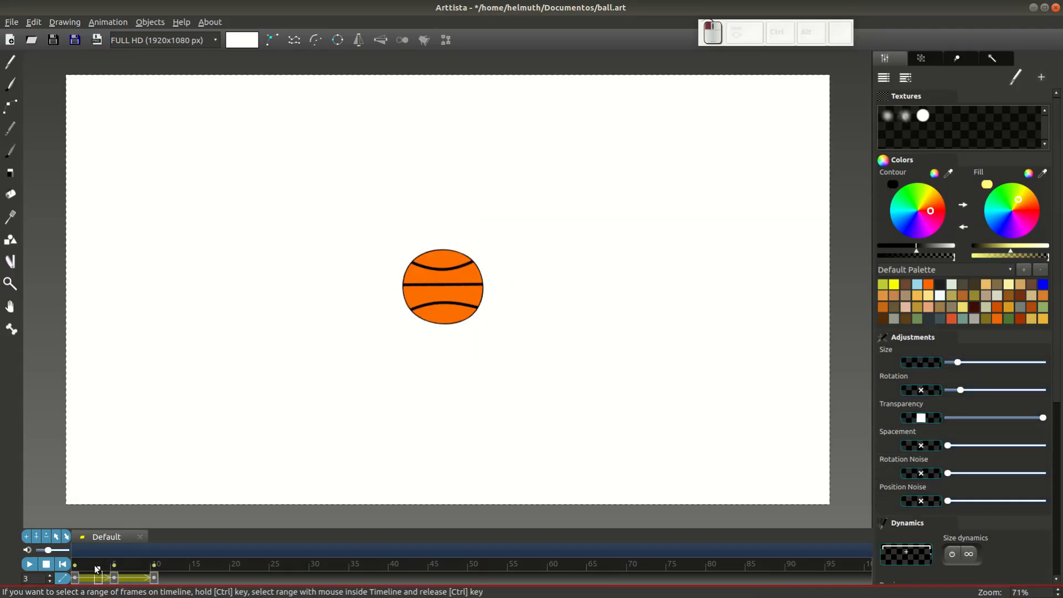
pyautogui.moveTo(114, 581); pyautogui.dragTo(83, 581)
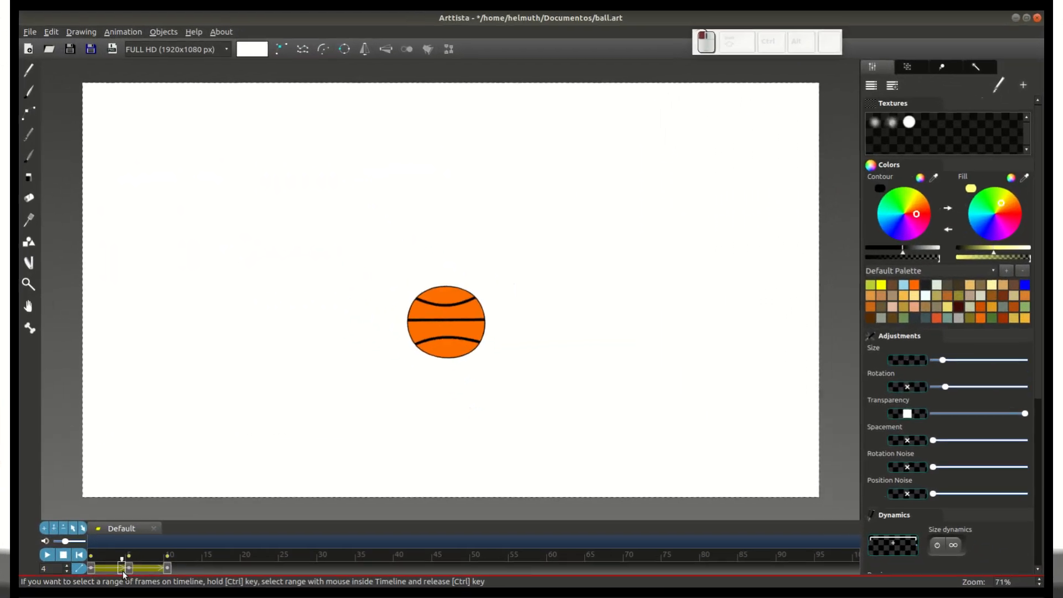
# Apply curved easing to the segments starting at frames 0 and 5, and recalculate the keyframed interpolation.
pyautogui.moveTo(124, 574); pyautogui.dragTo(60, 564)
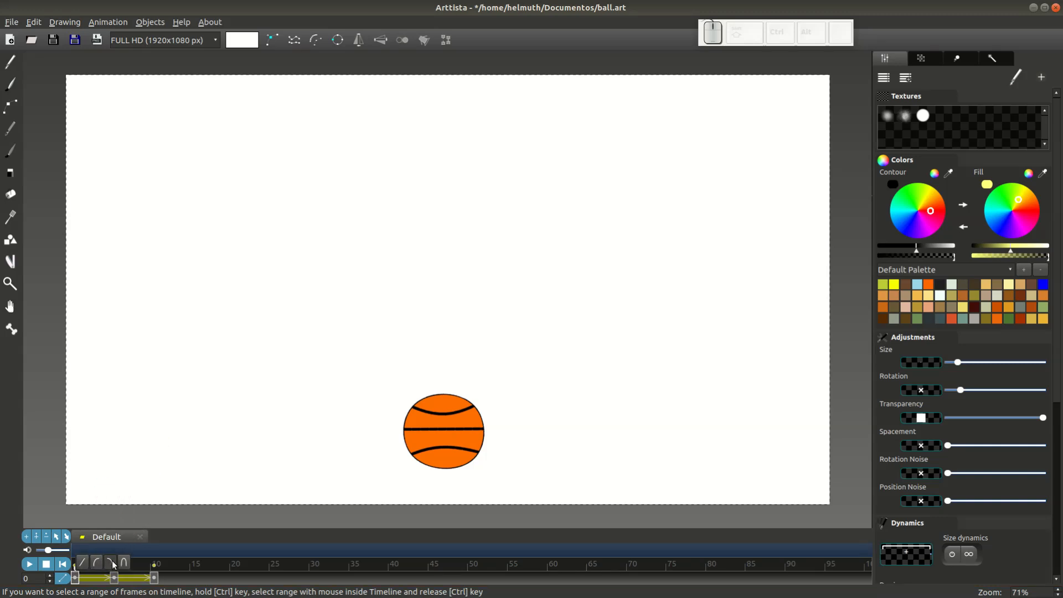
pyautogui.click(97, 560)
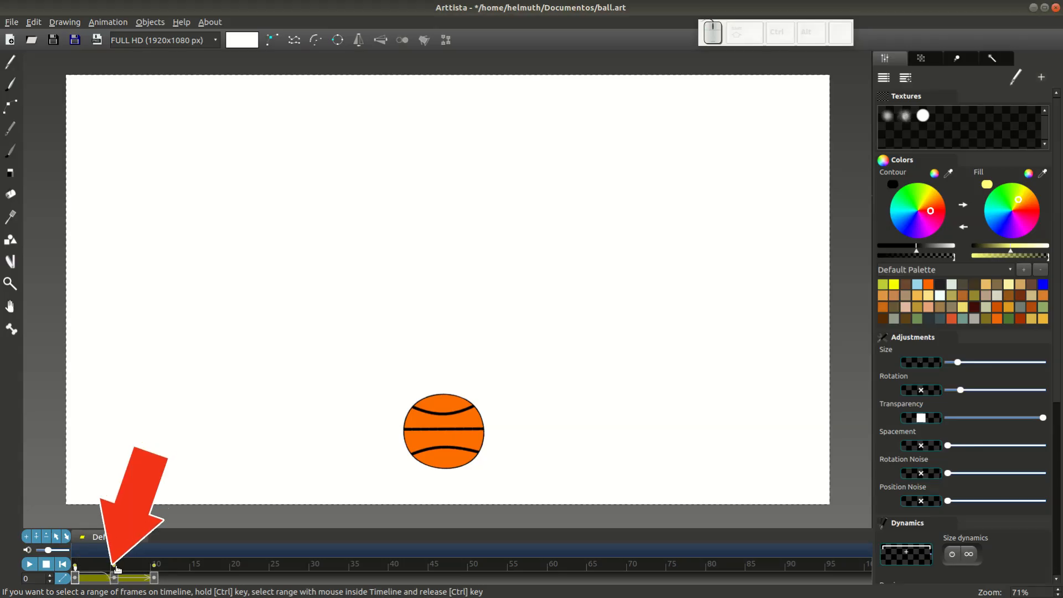
pyautogui.click(114, 565)
pyautogui.click(134, 563)
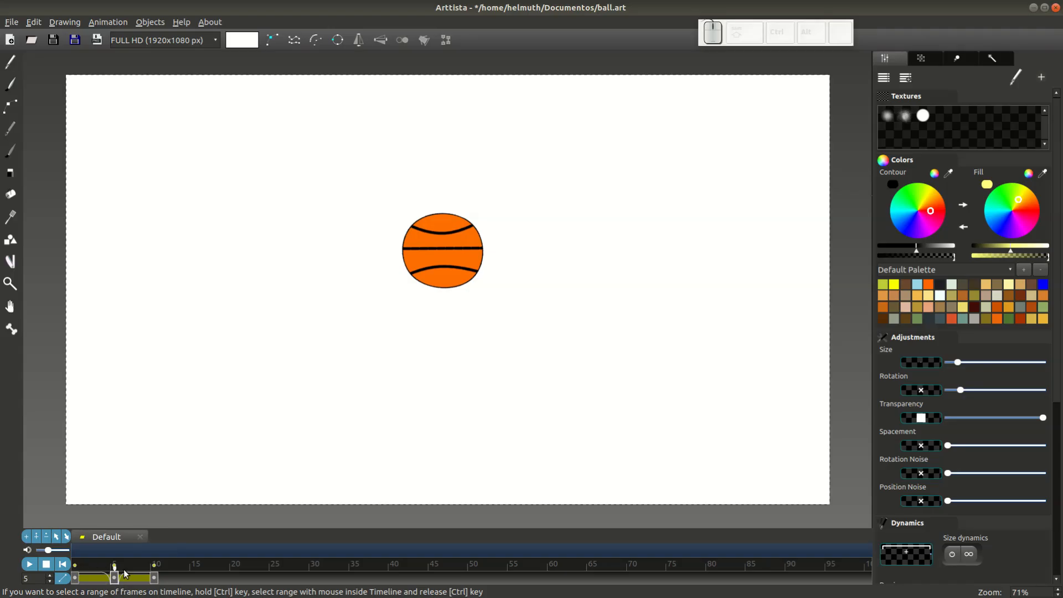
pyautogui.press('F2')
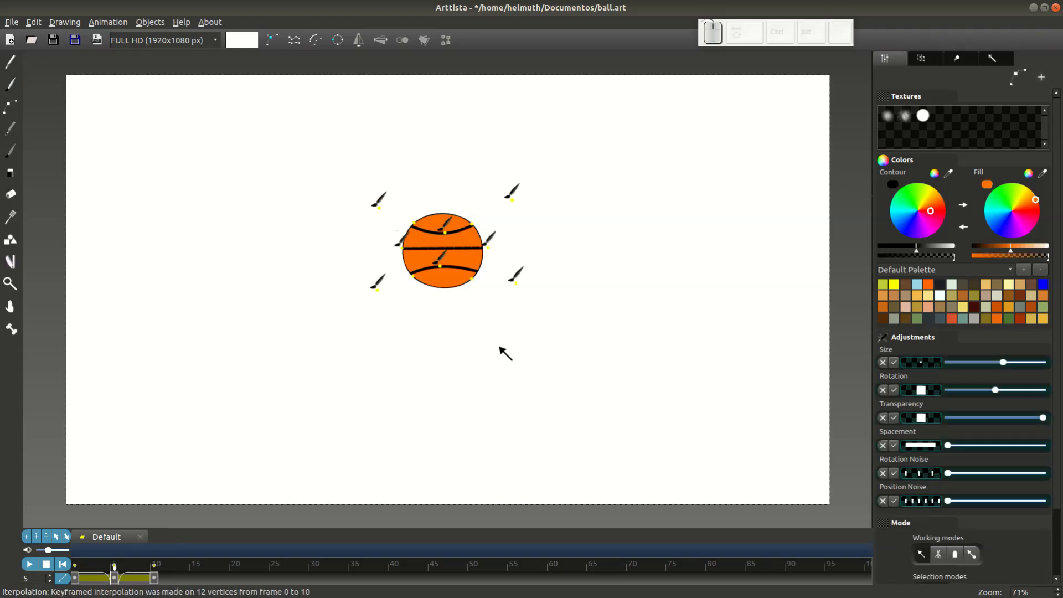
pyautogui.moveTo(109, 582); pyautogui.dragTo(53, 581)
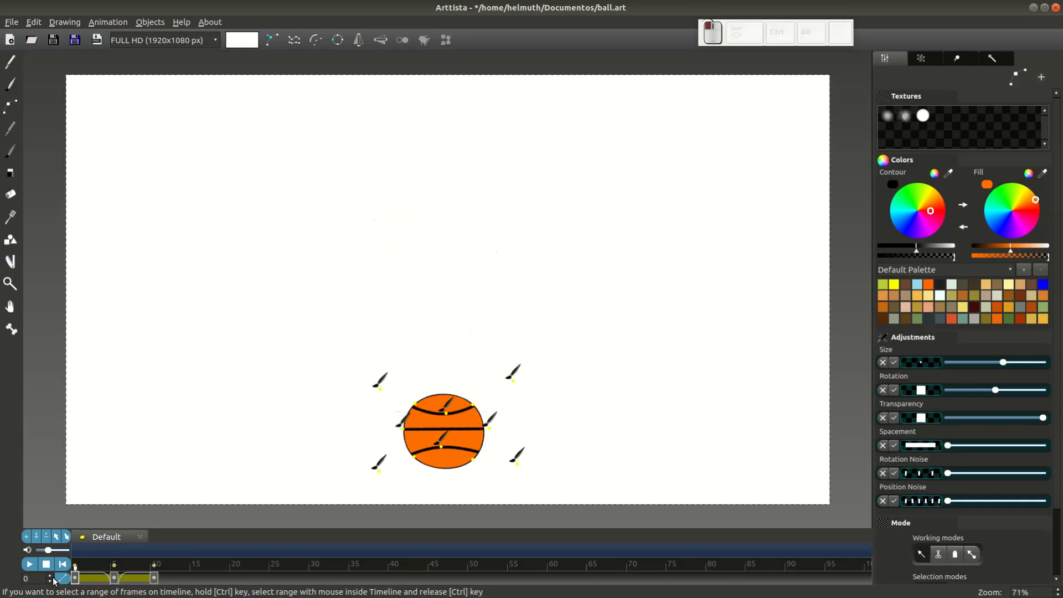
pyautogui.press('F2')
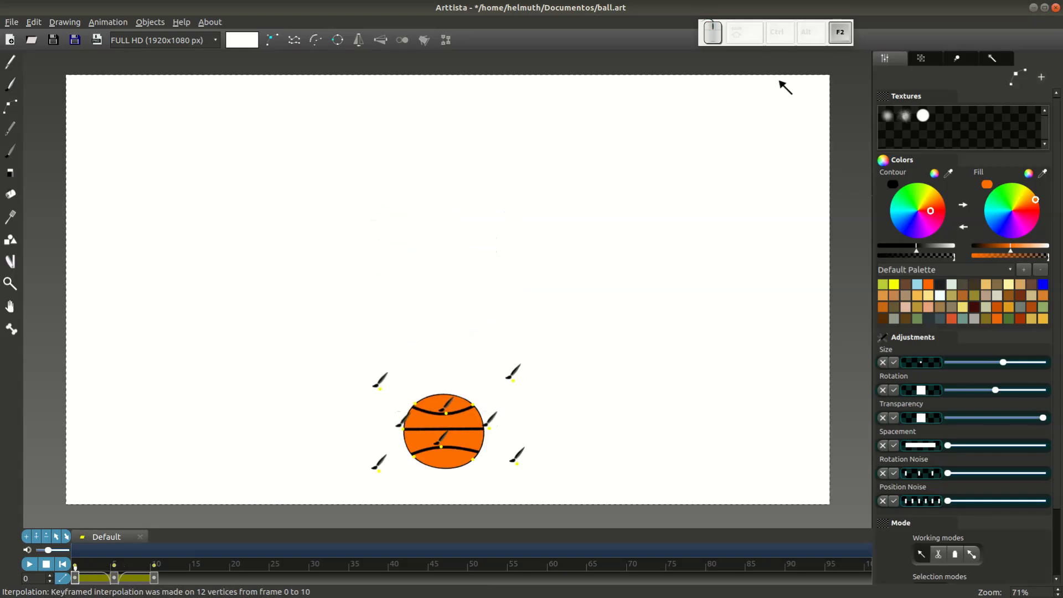
# Preview the eased bounce up to frame 10 and save the ball.art project.
pyautogui.moveTo(87, 579); pyautogui.dragTo(150, 556)
pyautogui.press('Tab')
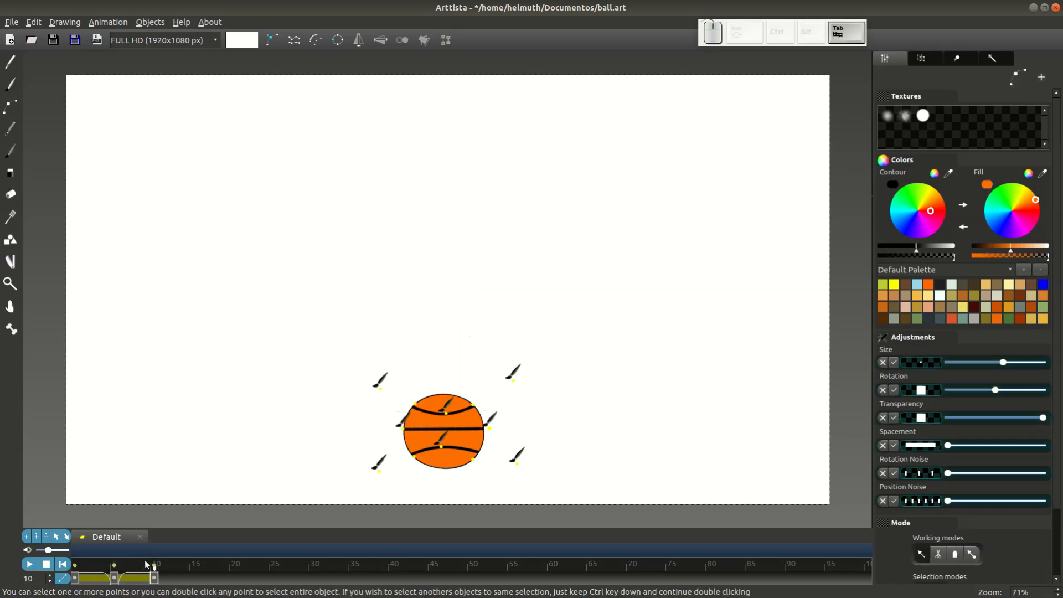
pyautogui.hotkey('ctrl', 's')
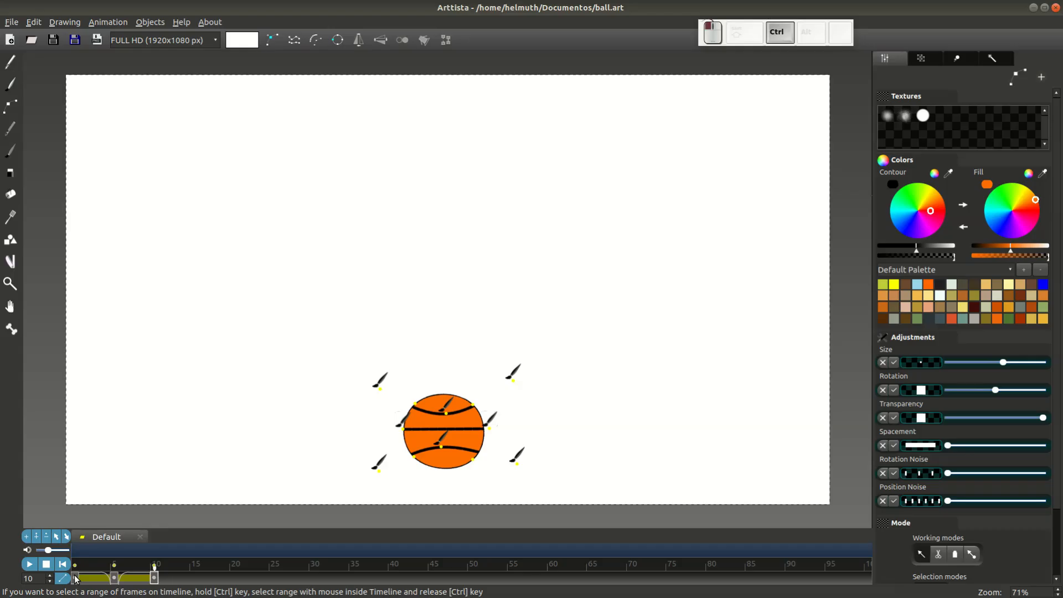
# Copy frames 0–10 onto the timeline from frame 10, and duplicate frames 0–20 from frame 20.
pyautogui.moveTo(77, 579); pyautogui.dragTo(153, 579)
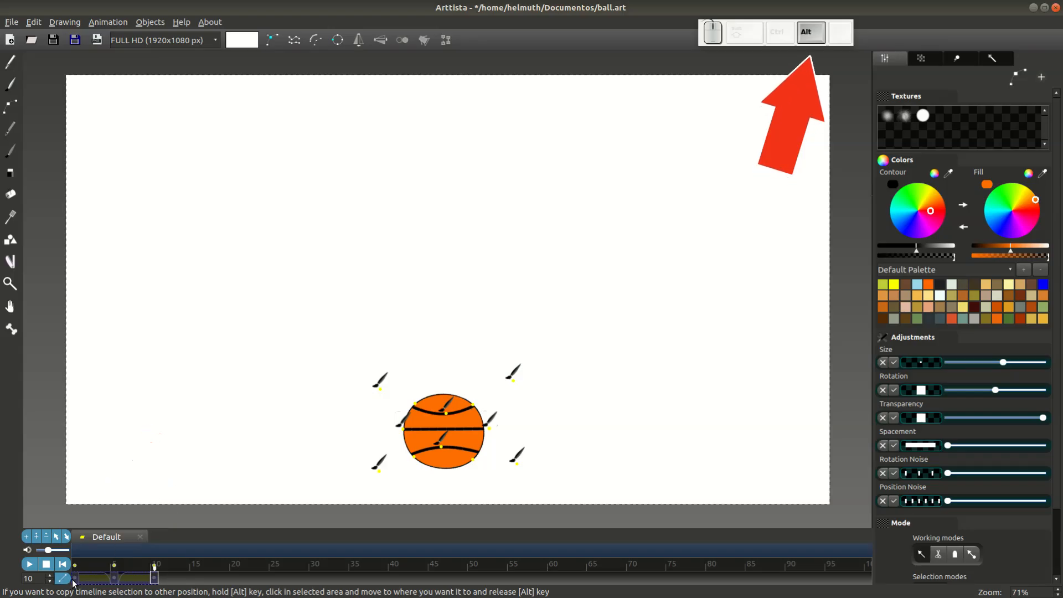
pyautogui.moveTo(72, 579); pyautogui.dragTo(154, 588)
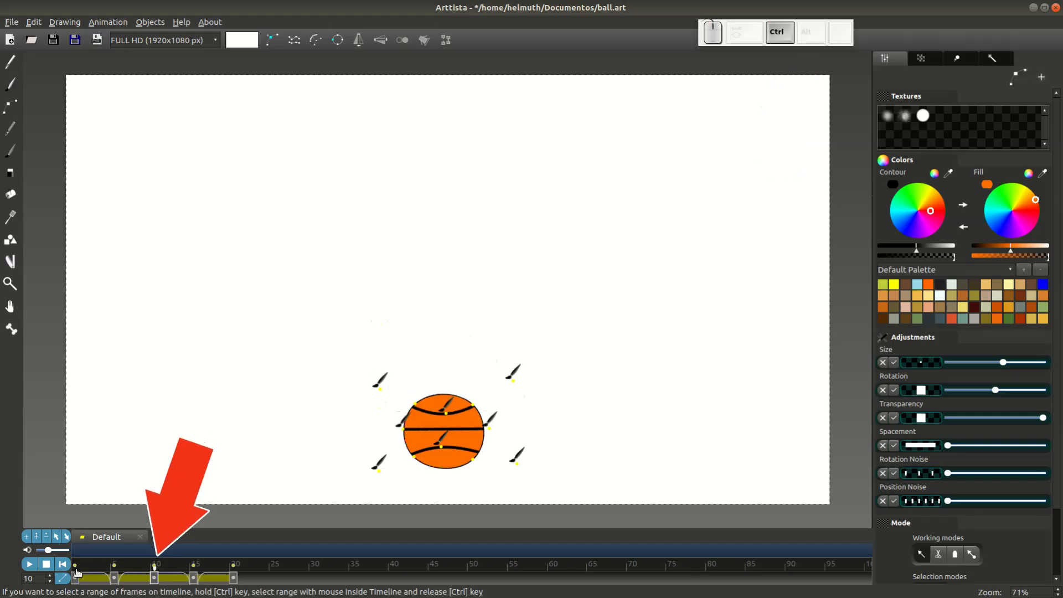
pyautogui.moveTo(75, 578); pyautogui.dragTo(231, 580)
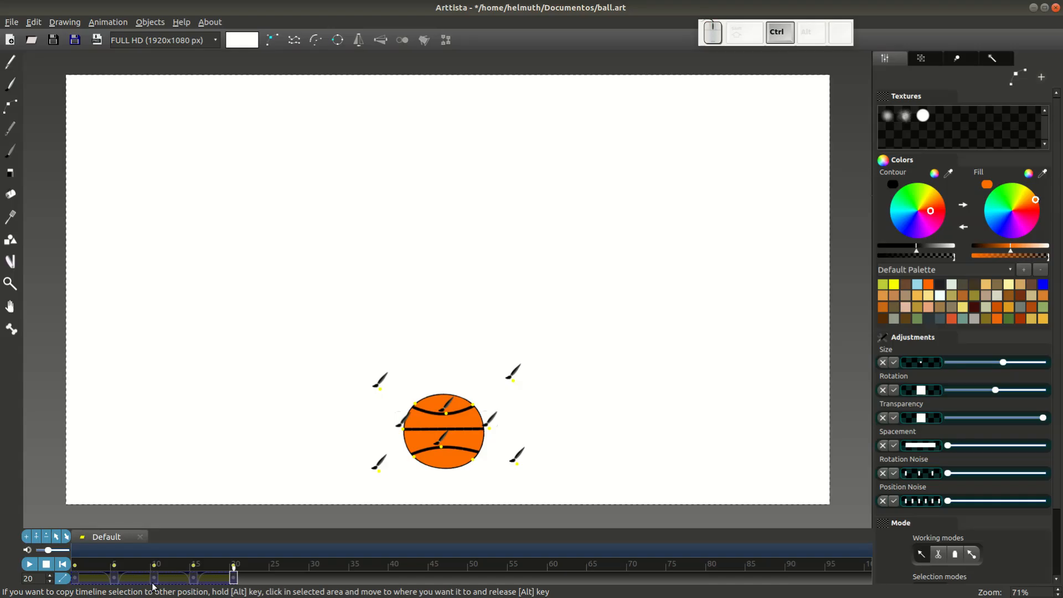
pyautogui.moveTo(75, 577); pyautogui.dragTo(233, 581)
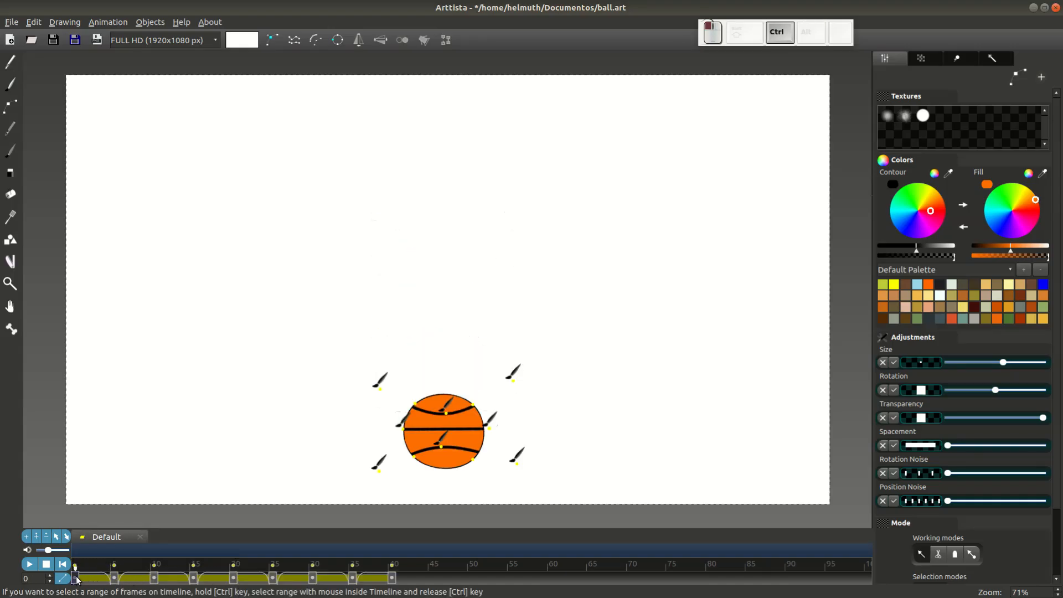
# Duplicate frames 0–40 starting at frame 40, and copy frames 0–80 starting at frame 80.
pyautogui.moveTo(77, 578); pyautogui.dragTo(390, 590)
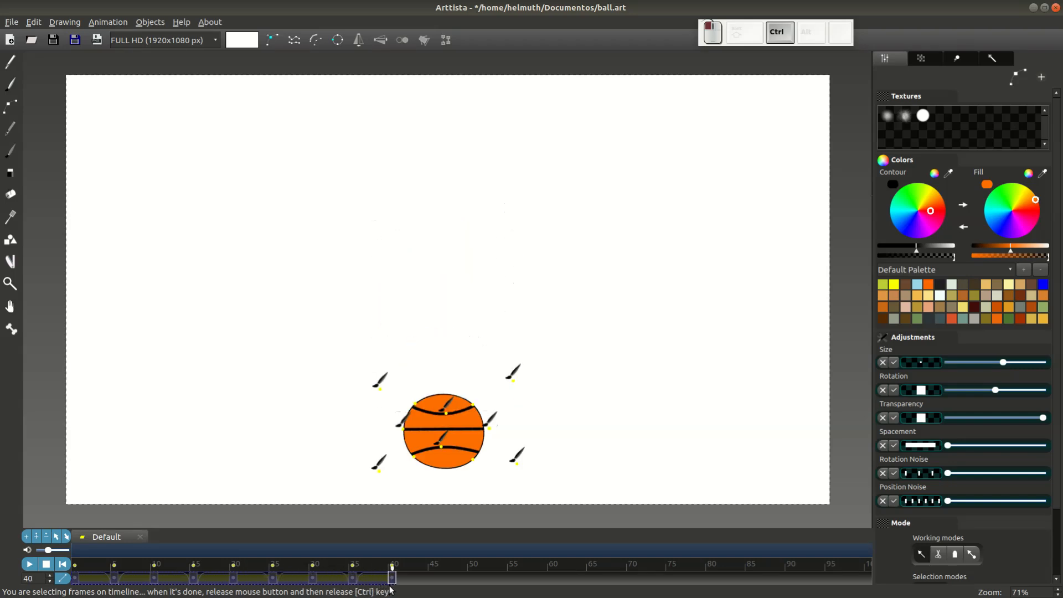
pyautogui.moveTo(76, 578); pyautogui.dragTo(395, 584)
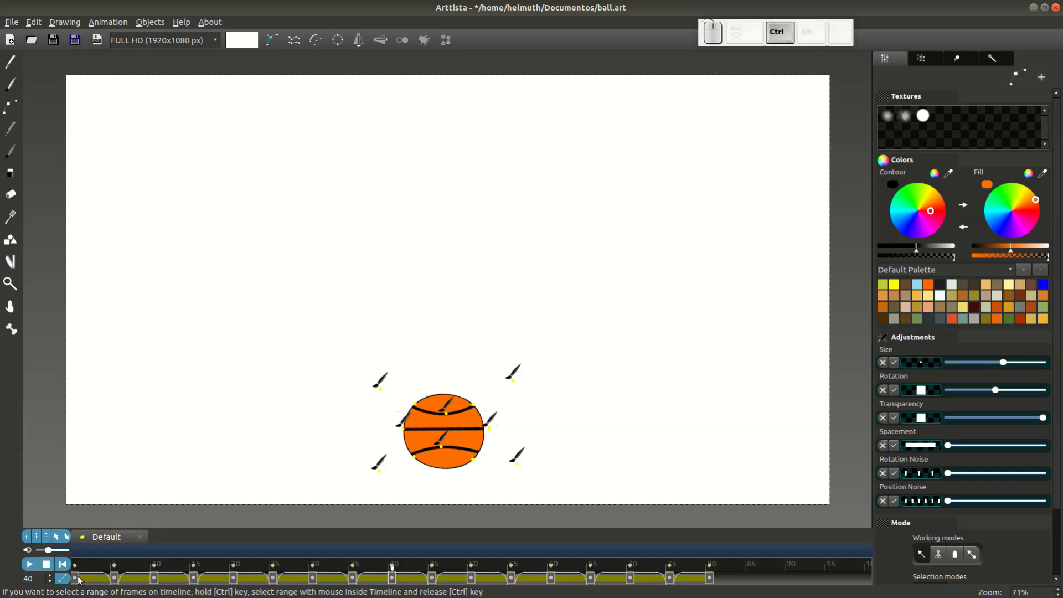
pyautogui.moveTo(78, 579); pyautogui.dragTo(708, 585)
pyautogui.moveTo(82, 580); pyautogui.dragTo(709, 585)
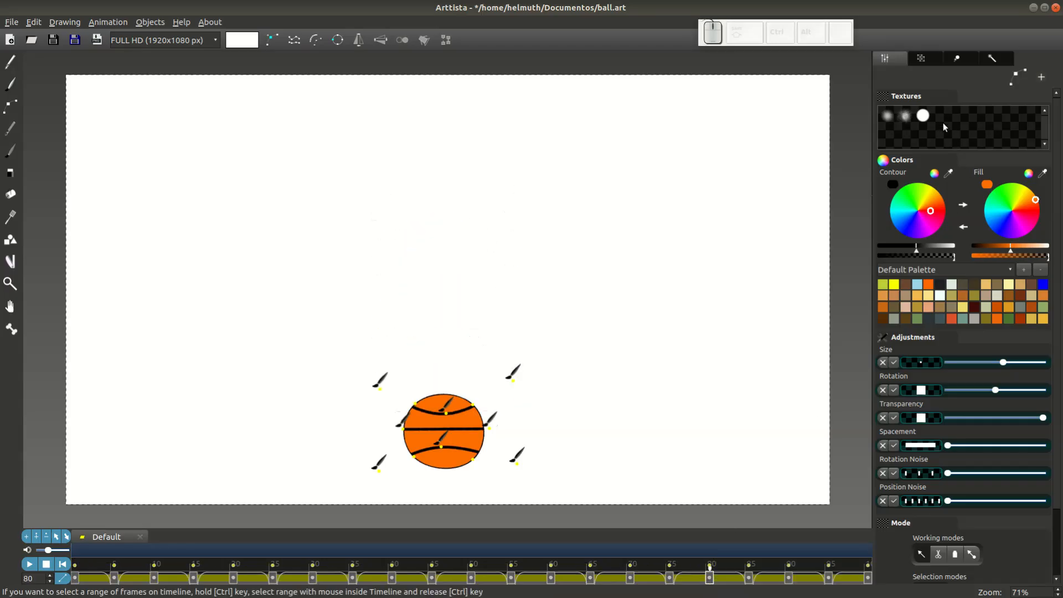
# Recalculate the interpolation over the extended timeline and preview the repeated bounce without edit points.
pyautogui.press('F2')
pyautogui.moveTo(551, 579); pyautogui.dragTo(492, 579)
pyautogui.press('Tab')
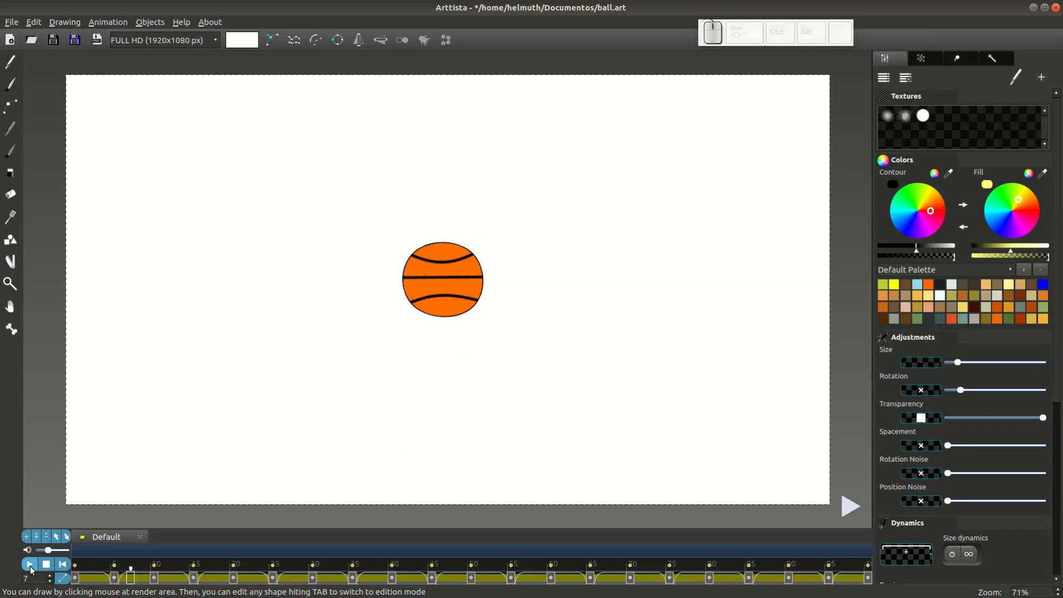
# Review the bounce up to frame 10 and create a new keyframe at frame 13.
pyautogui.click(107, 579)
pyautogui.moveTo(107, 579); pyautogui.dragTo(155, 586)
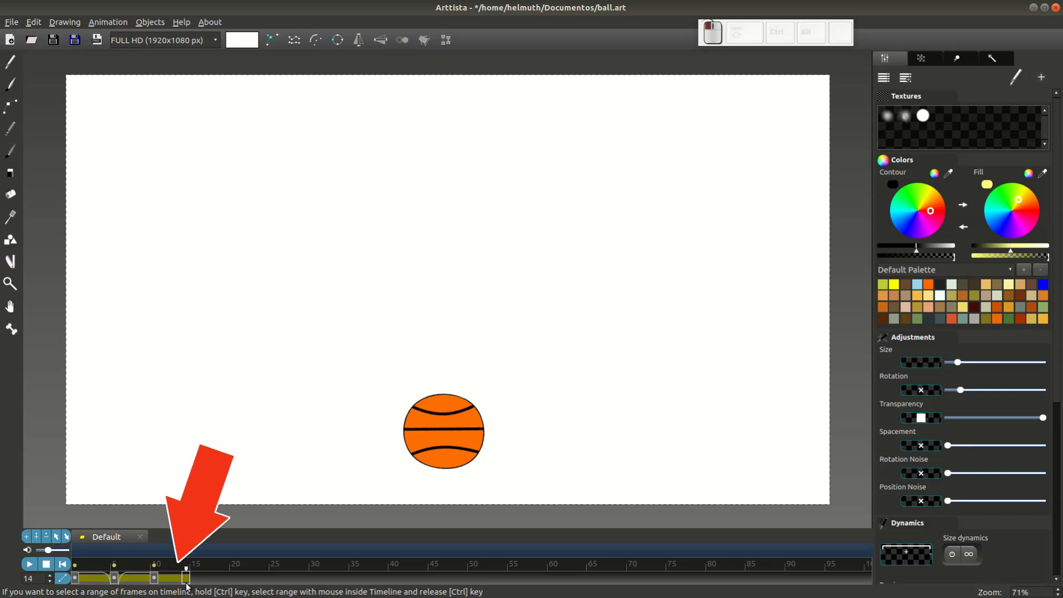
pyautogui.moveTo(186, 583); pyautogui.dragTo(179, 582)
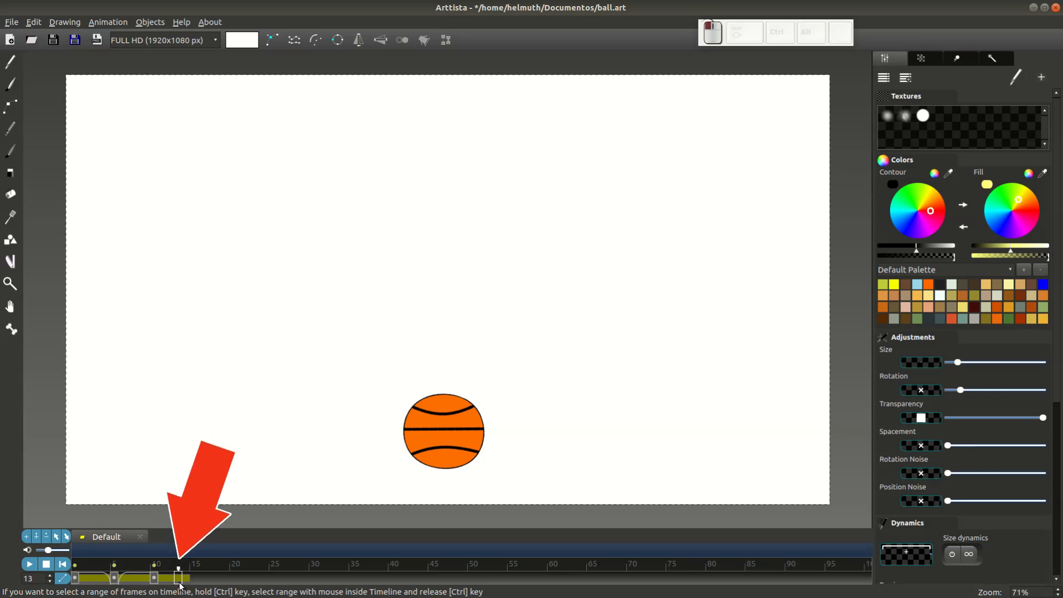
pyautogui.doubleClick(179, 583)
# Squash the ball vertically at frame 13 by lowering its upper and middle points toward the bottom ones.
pyautogui.press('Tab')
pyautogui.moveTo(342, 336); pyautogui.dragTo(613, 445)
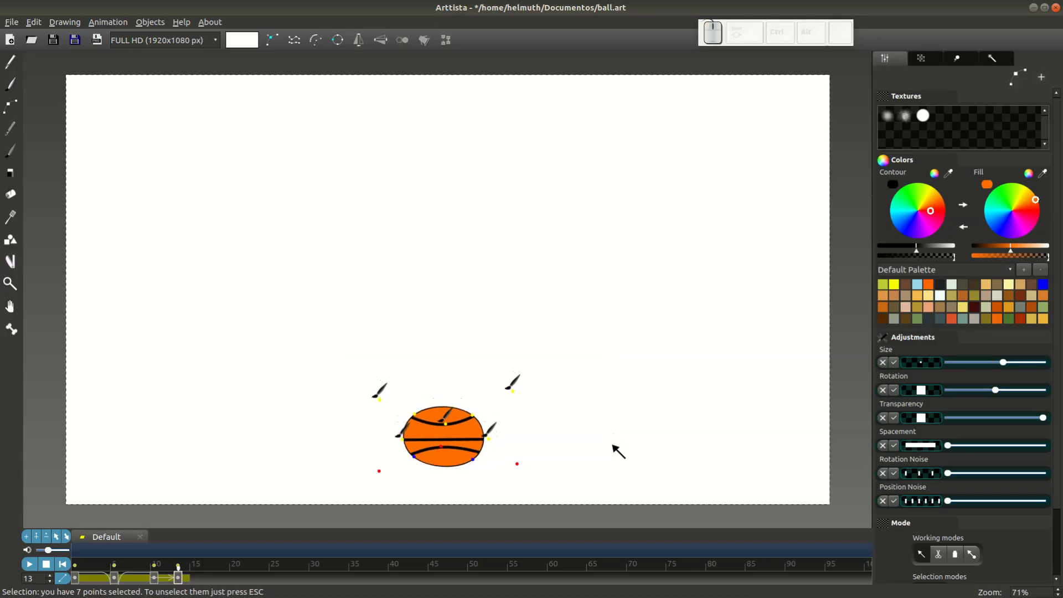
pyautogui.click(442, 446)
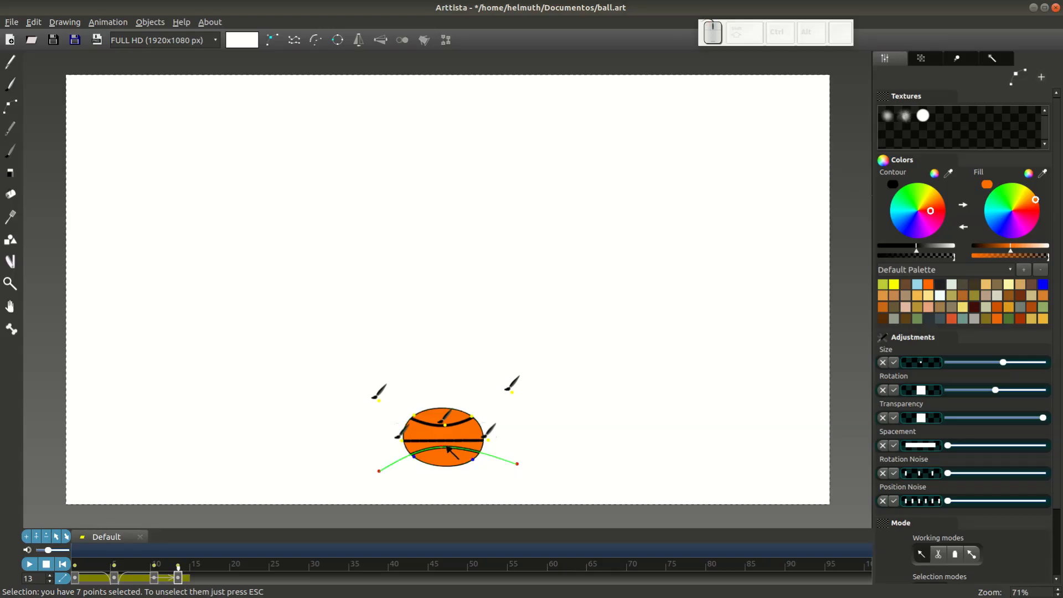
pyautogui.moveTo(337, 363)
pyautogui.mouseDown()
pyautogui.moveTo(564, 417)
pyautogui.moveTo(583, 436)
pyautogui.mouseUp()
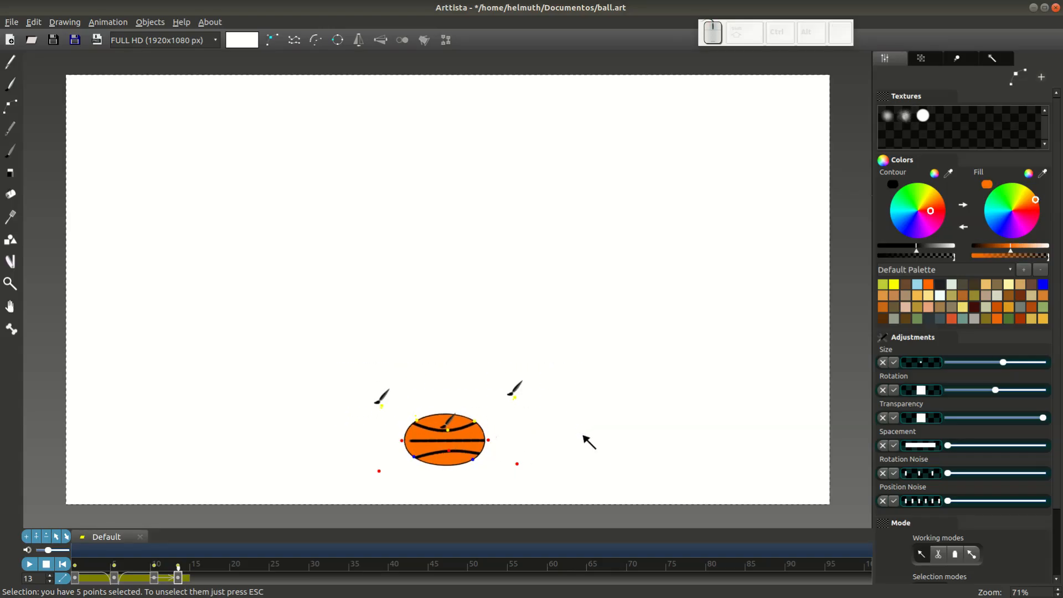
# Widen the squashed ball at frame 13 by moving its side points outward, and recalculate the keyframed interpolation for all points.
pyautogui.click(389, 445)
pyautogui.click(416, 421)
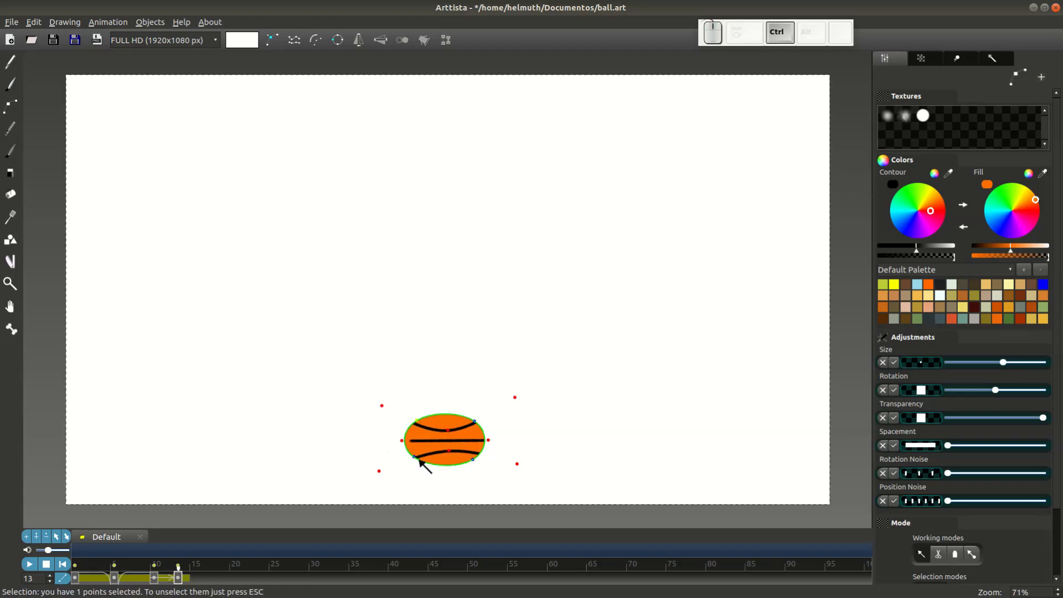
pyautogui.moveTo(419, 465); pyautogui.dragTo(412, 473)
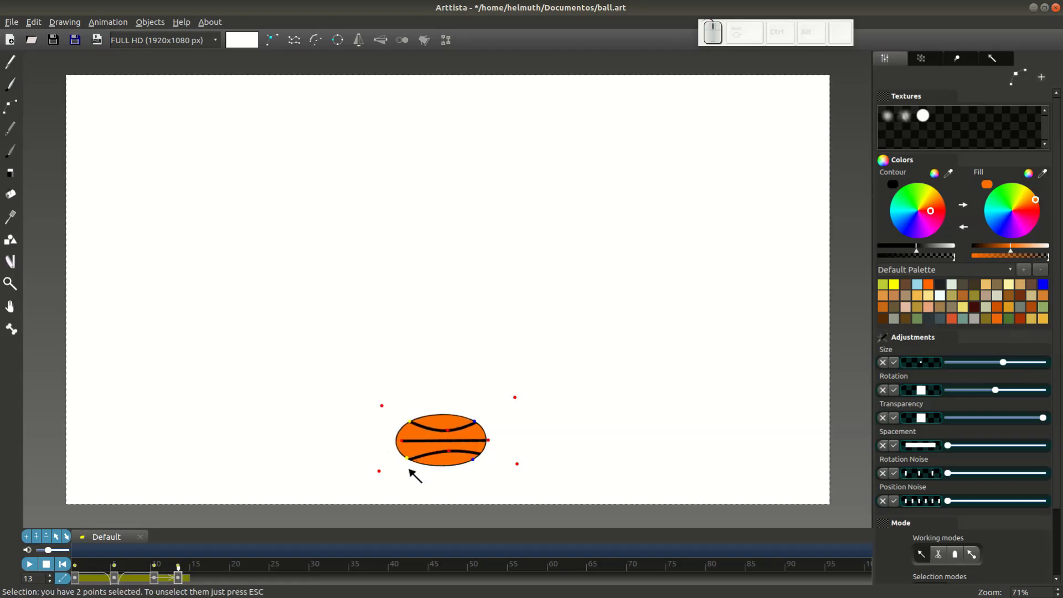
pyautogui.click(406, 449)
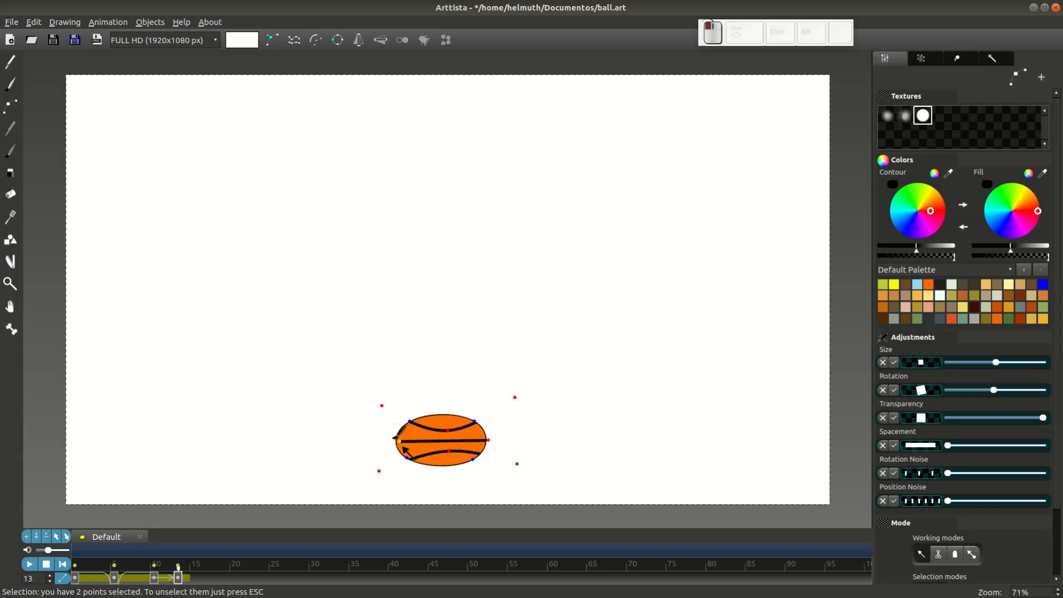
pyautogui.click(475, 422)
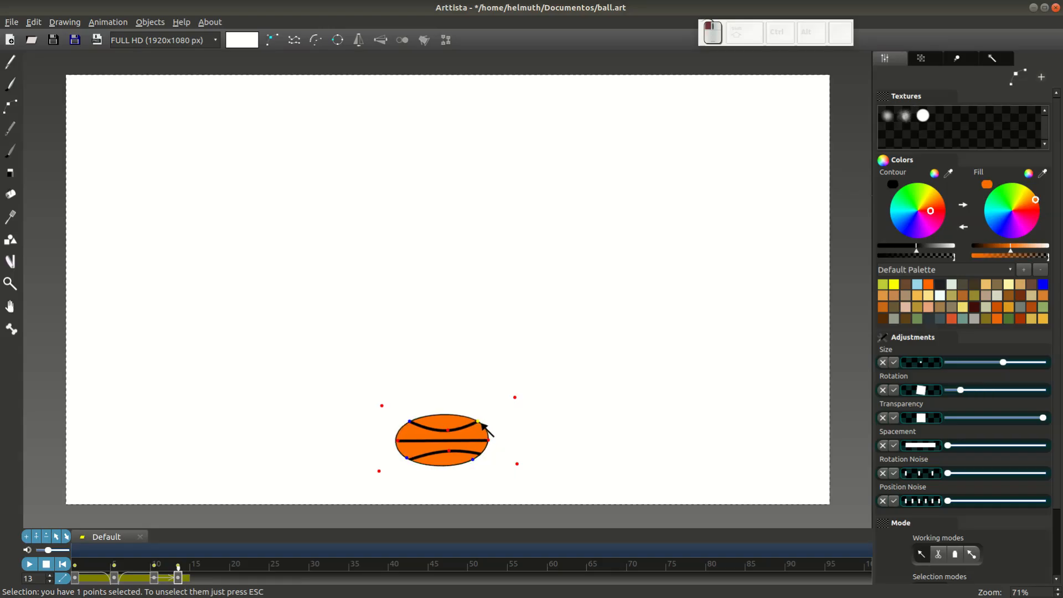
pyautogui.click(494, 441)
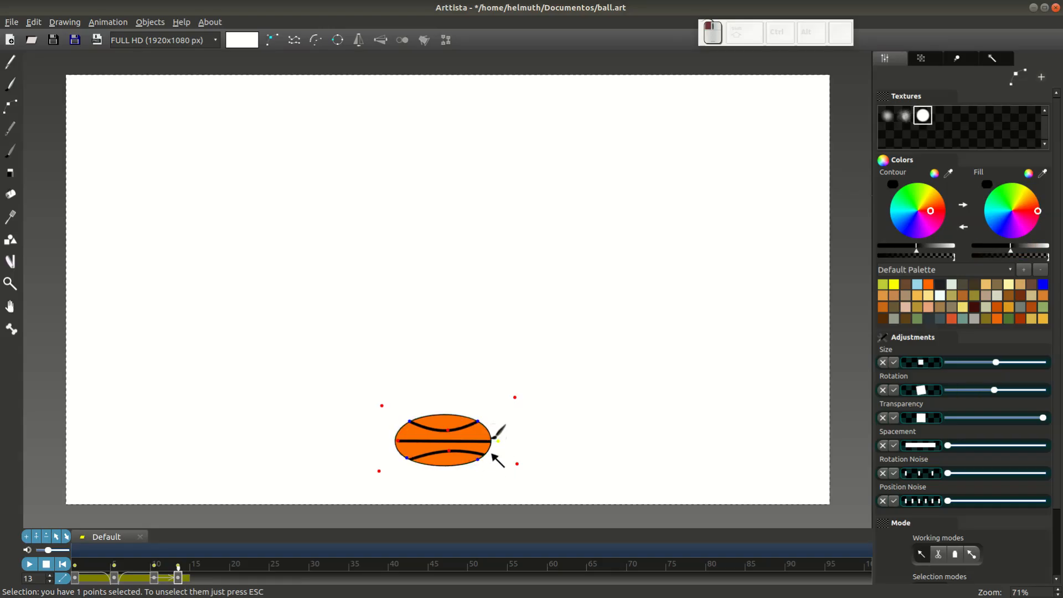
pyautogui.hotkey('ctrl', 'a')
pyautogui.press('F2')
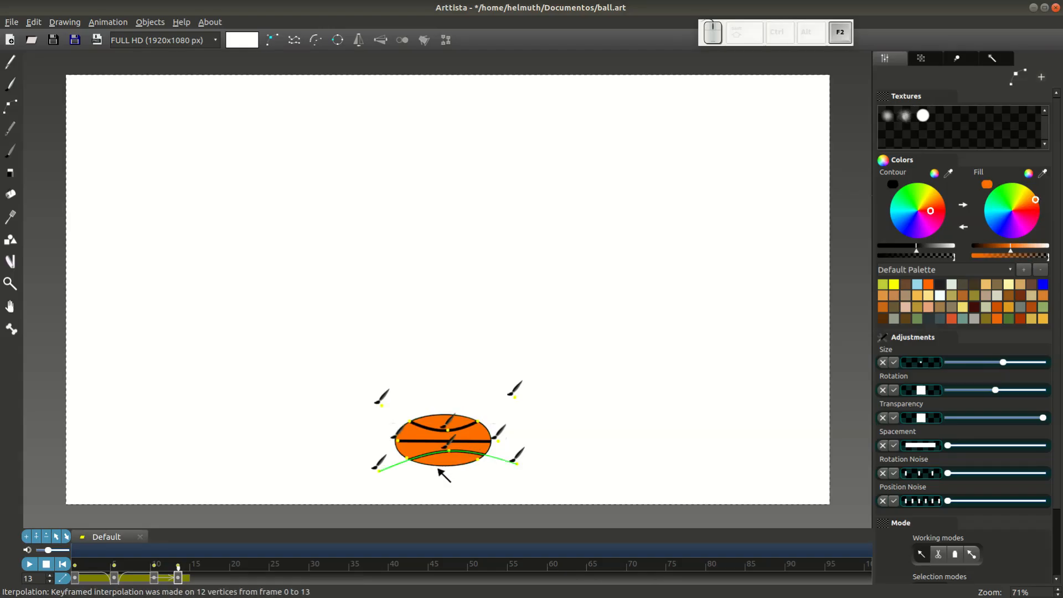
# Examine the fall and squash frame by frame and from keyframe to keyframe, up to frame 13.
pyautogui.press('Tab')
pyautogui.press('Left')
pyautogui.press('Left')
pyautogui.press('Left')
pyautogui.press('Left')
pyautogui.press('Left')
pyautogui.press('Left')
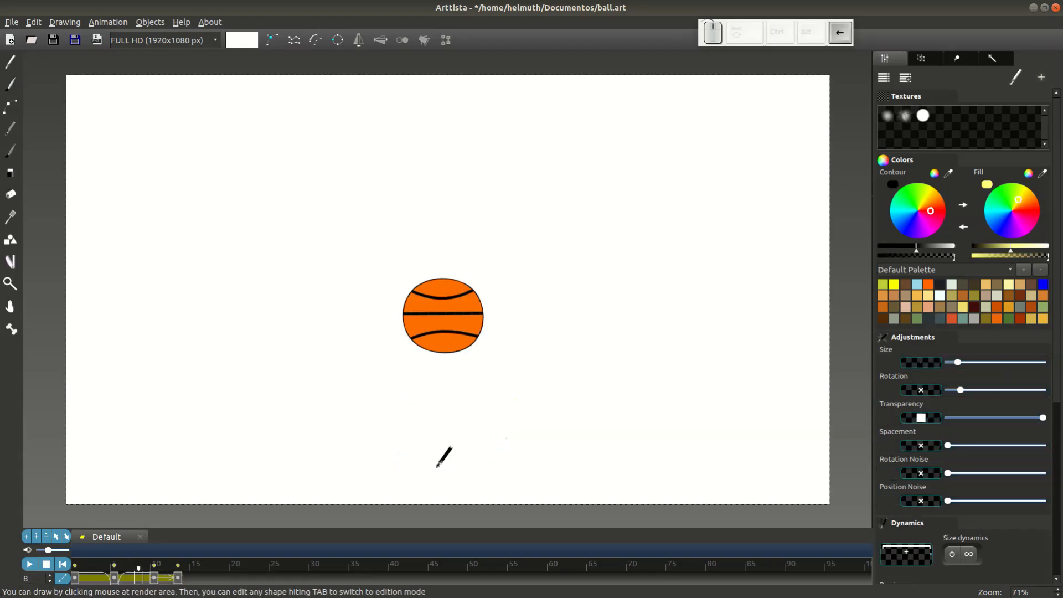
pyautogui.press('Left')
pyautogui.press('Right')
pyautogui.press('Right')
pyautogui.press('Right')
pyautogui.press('Right')
pyautogui.press('Right')
pyautogui.press('Right')
pyautogui.press('Right')
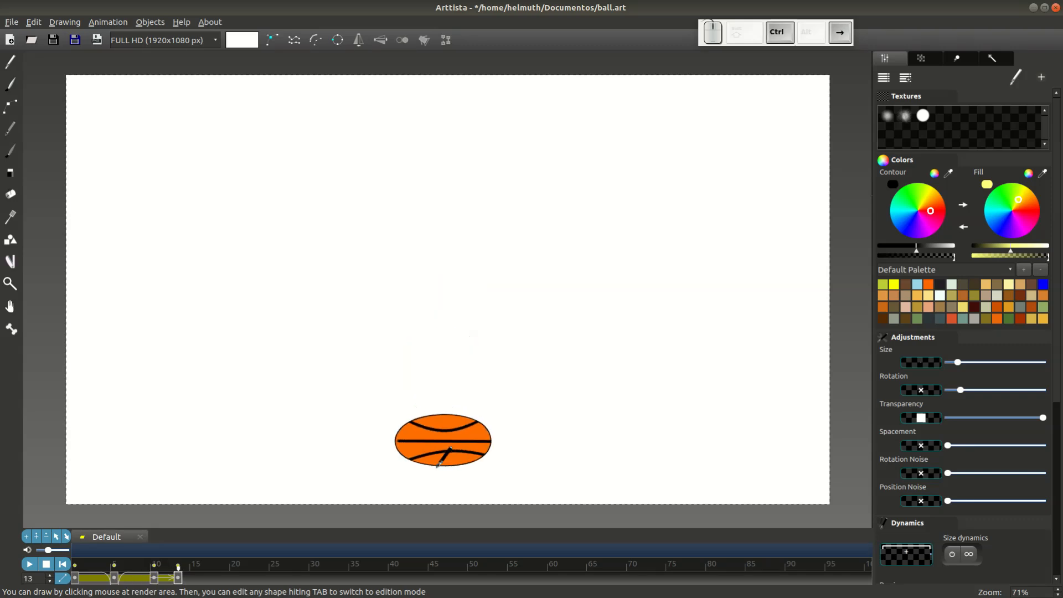
pyautogui.hotkey('ctrl', 'Left')
pyautogui.hotkey('ctrl', 'Right')
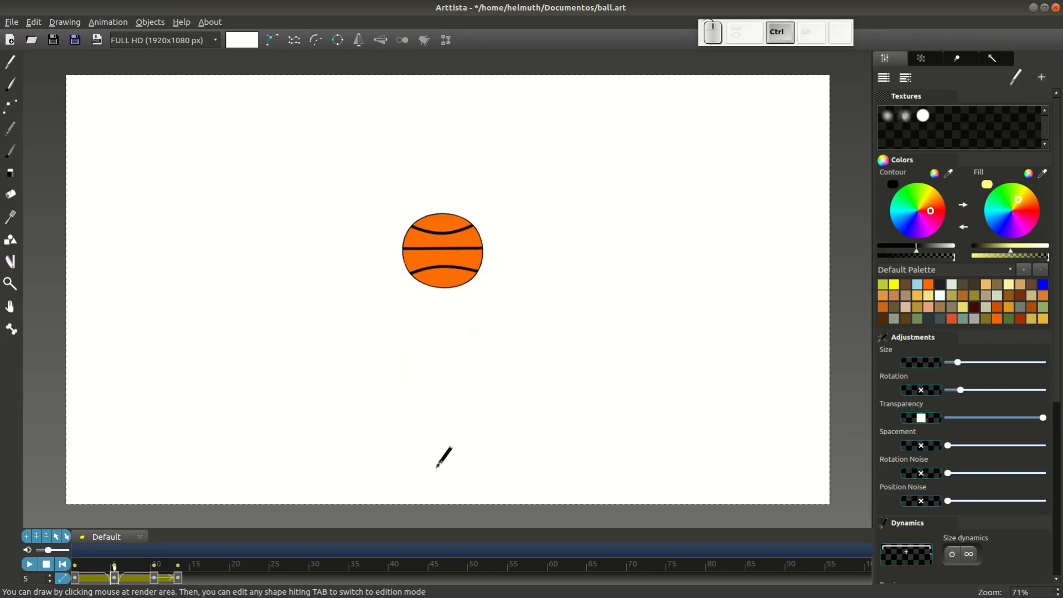
pyautogui.hotkey('ctrl', 'Right')
pyautogui.hotkey('ctrl', 'Right')
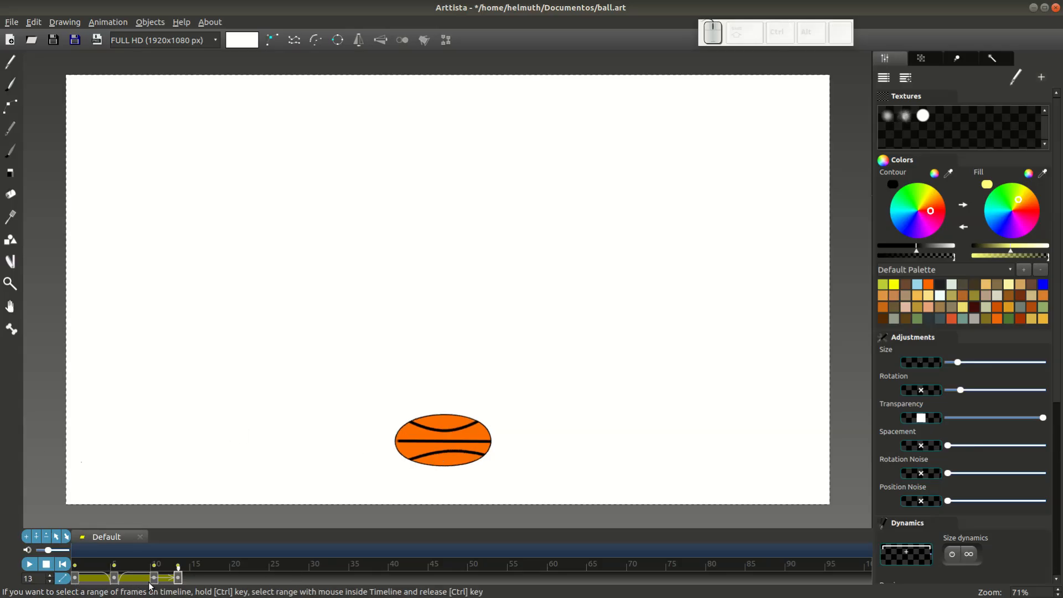
# Copy all ball points from frame 10 to frame 16, recalculate the keyframed interpolation, and scrub frames 0–16.
pyautogui.press('Tab')
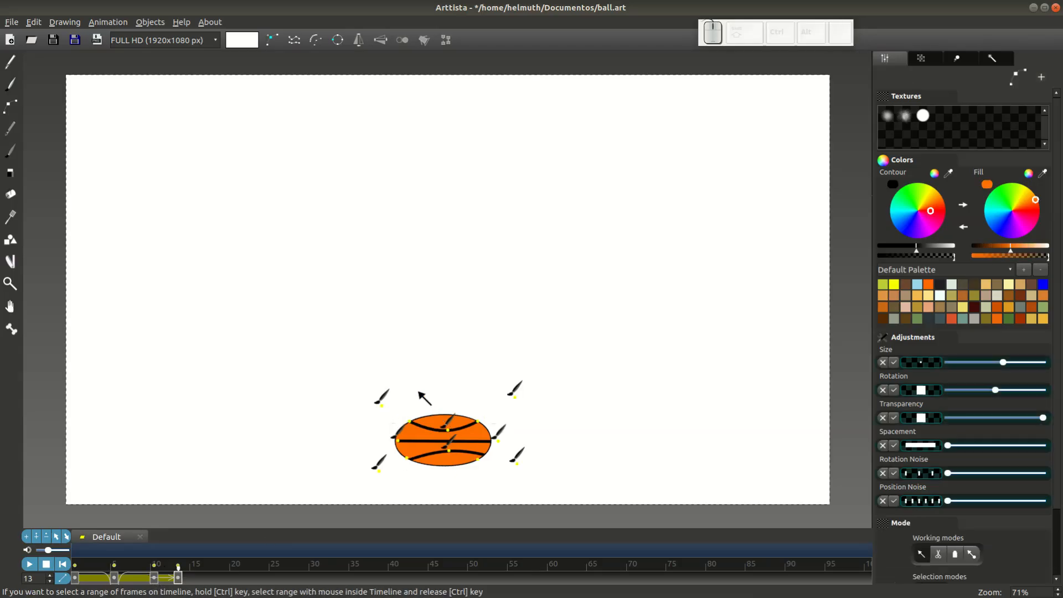
pyautogui.moveTo(278, 319); pyautogui.dragTo(588, 490)
pyautogui.moveTo(154, 580); pyautogui.dragTo(187, 580)
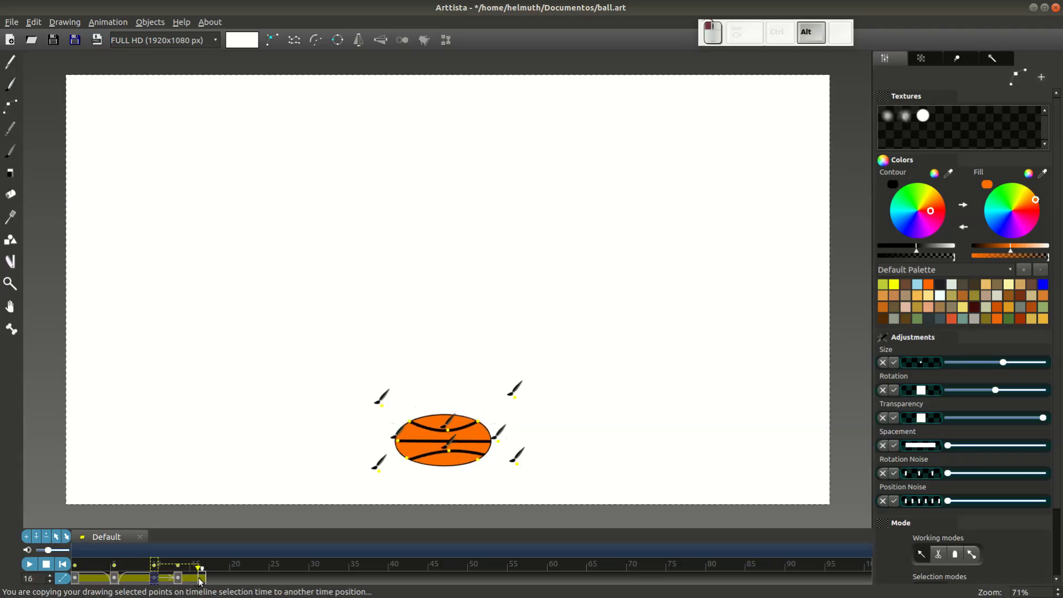
pyautogui.moveTo(201, 580); pyautogui.dragTo(201, 581)
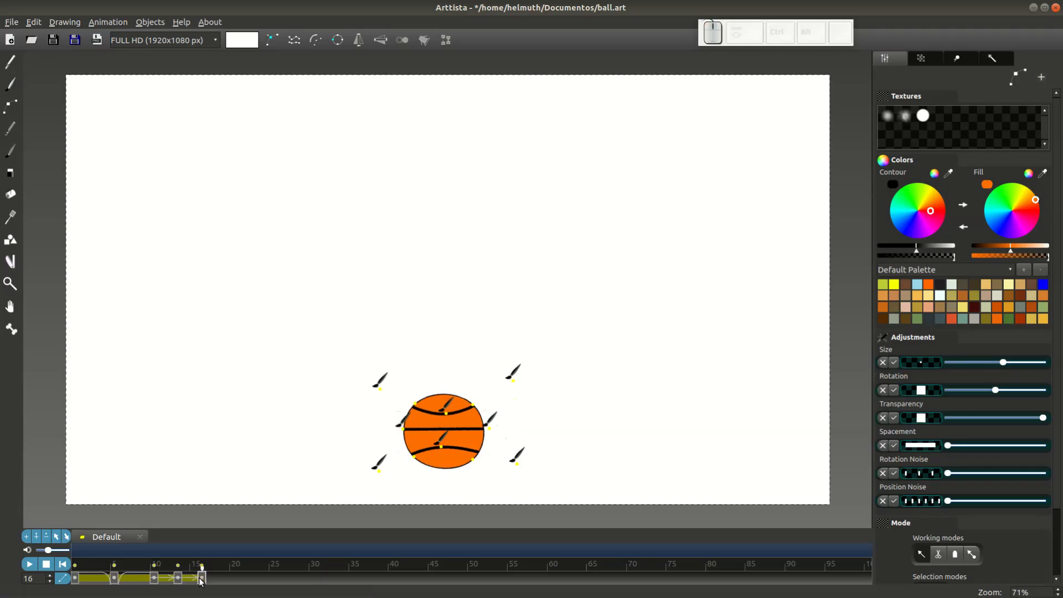
pyautogui.press('F2')
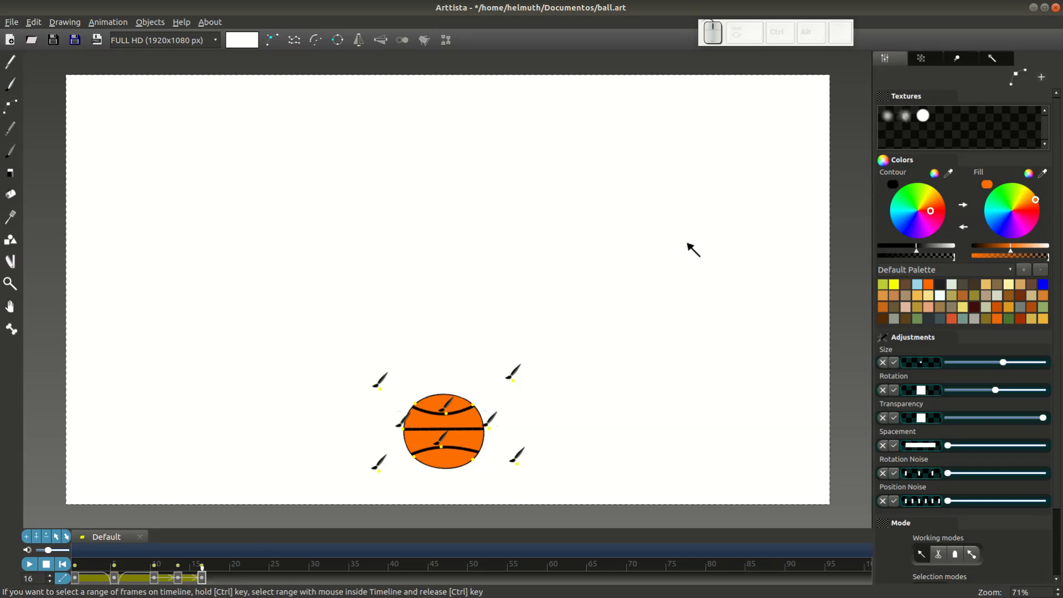
pyautogui.press('F2')
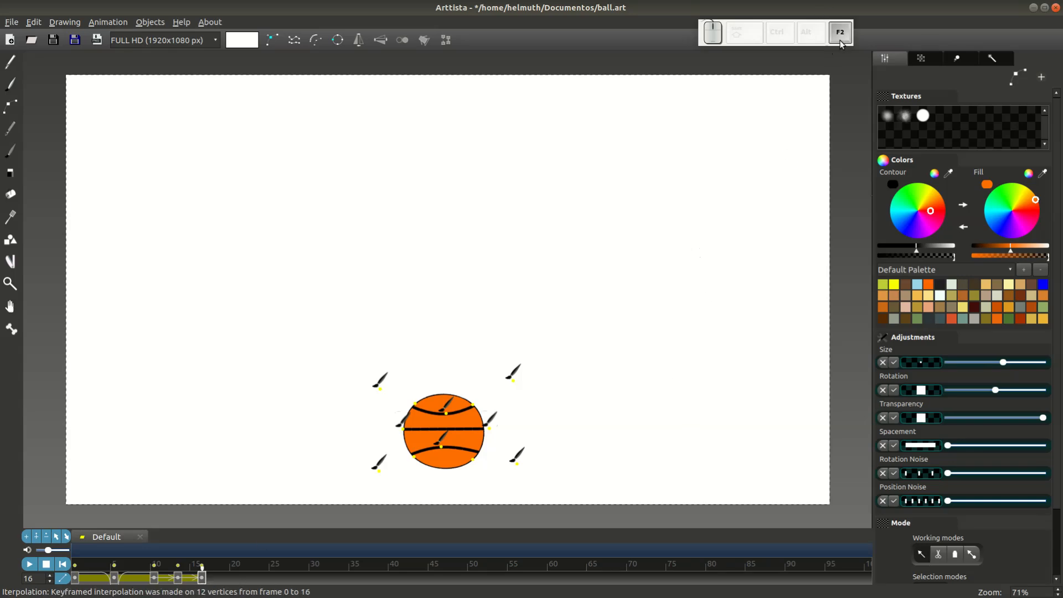
pyautogui.moveTo(77, 573); pyautogui.dragTo(202, 592)
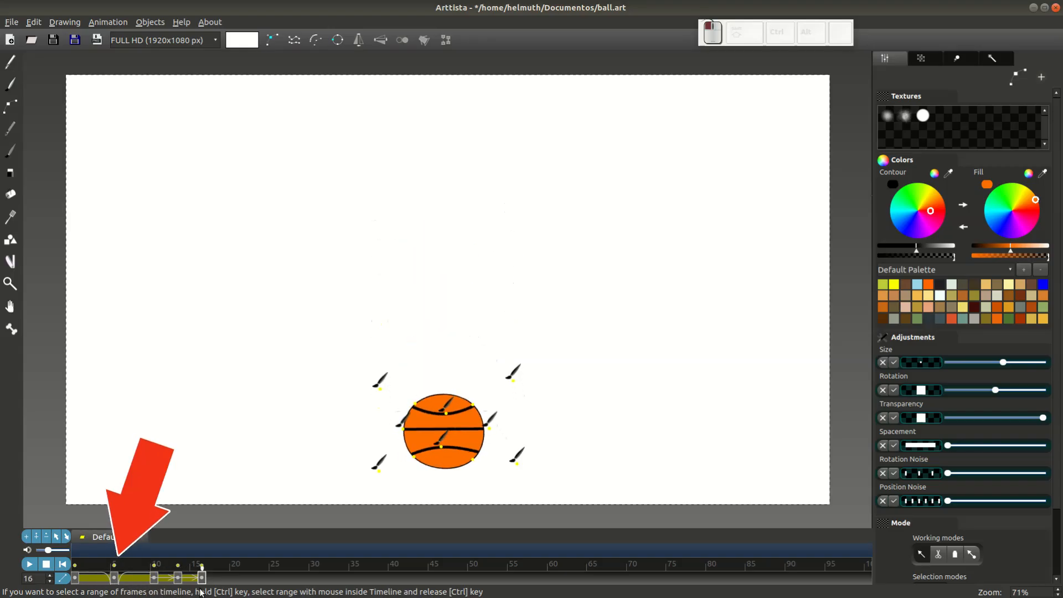
# Stretch the ball vertically at frame 5 by lowering its bottom points, and narrow its lower outline.
pyautogui.click(117, 576)
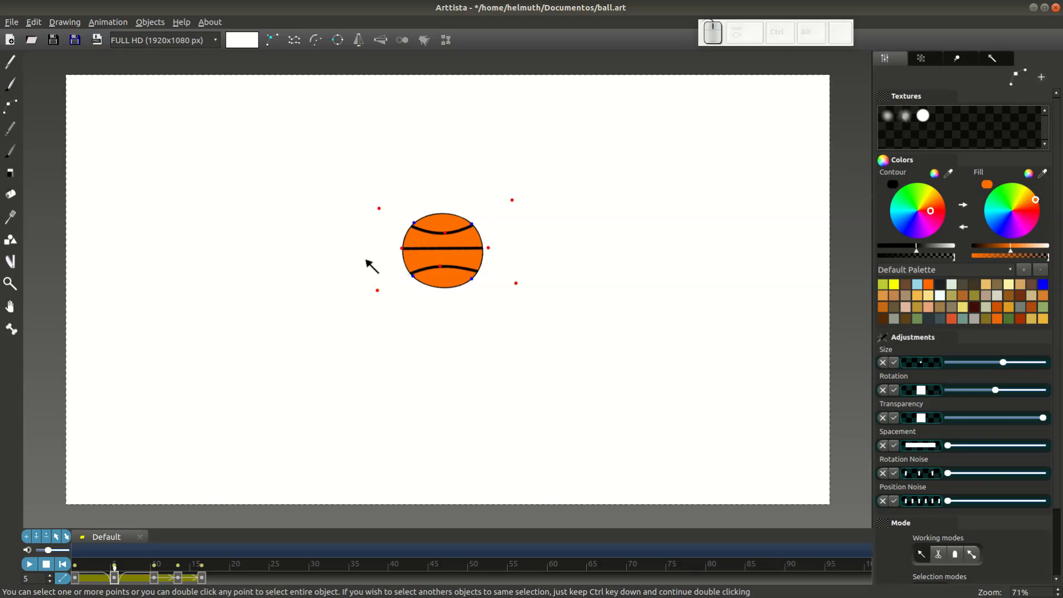
pyautogui.moveTo(552, 359); pyautogui.dragTo(553, 363)
pyautogui.press('g')
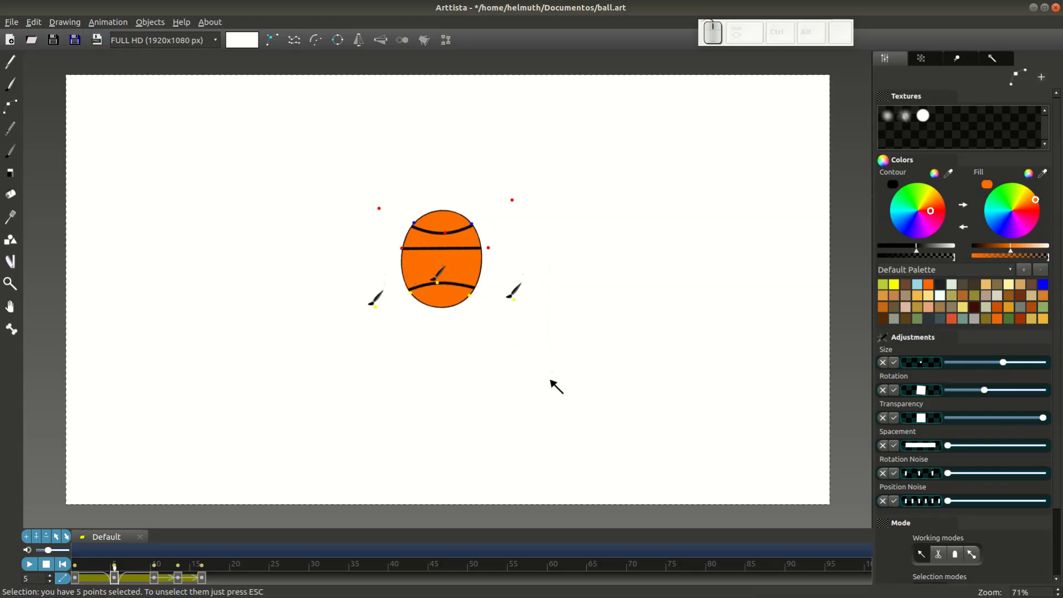
pyautogui.press('Escape')
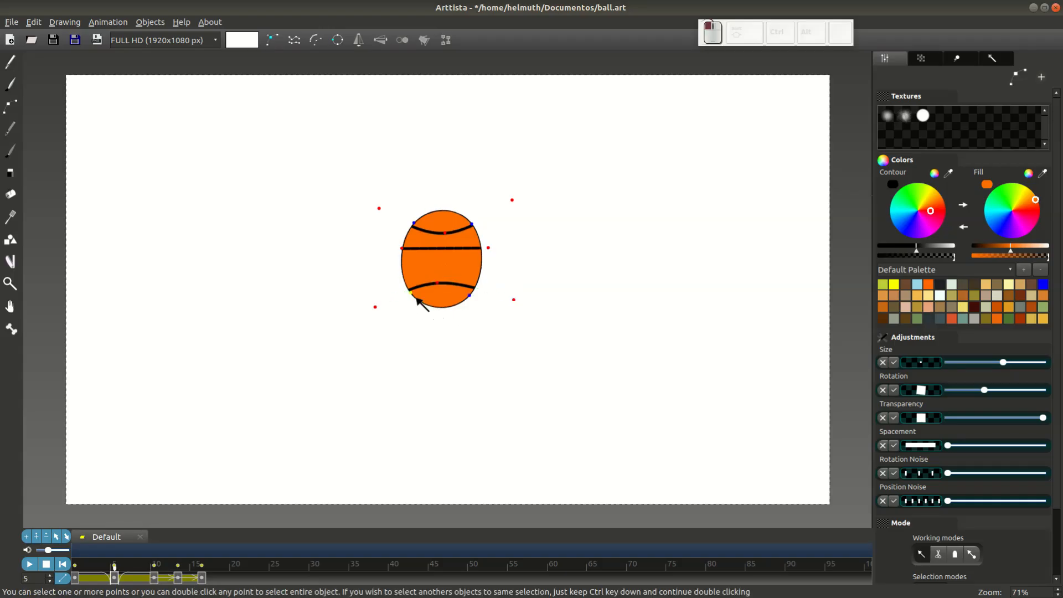
pyautogui.click(420, 298)
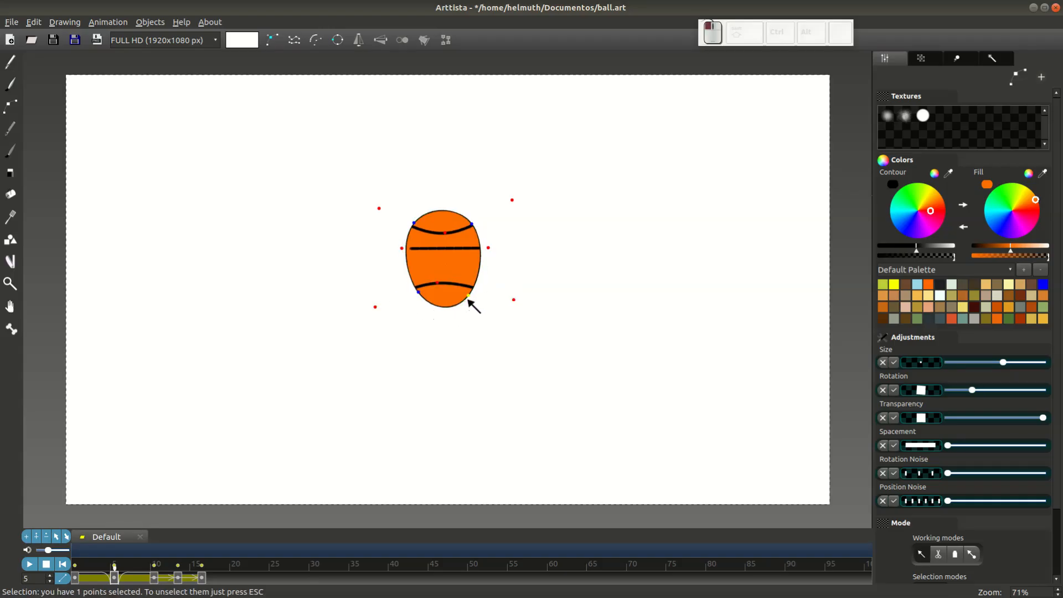
# Recalculate the keyframed interpolation for all ball points and scrub from frame 5 to frame 16.
pyautogui.moveTo(318, 150); pyautogui.dragTo(581, 413)
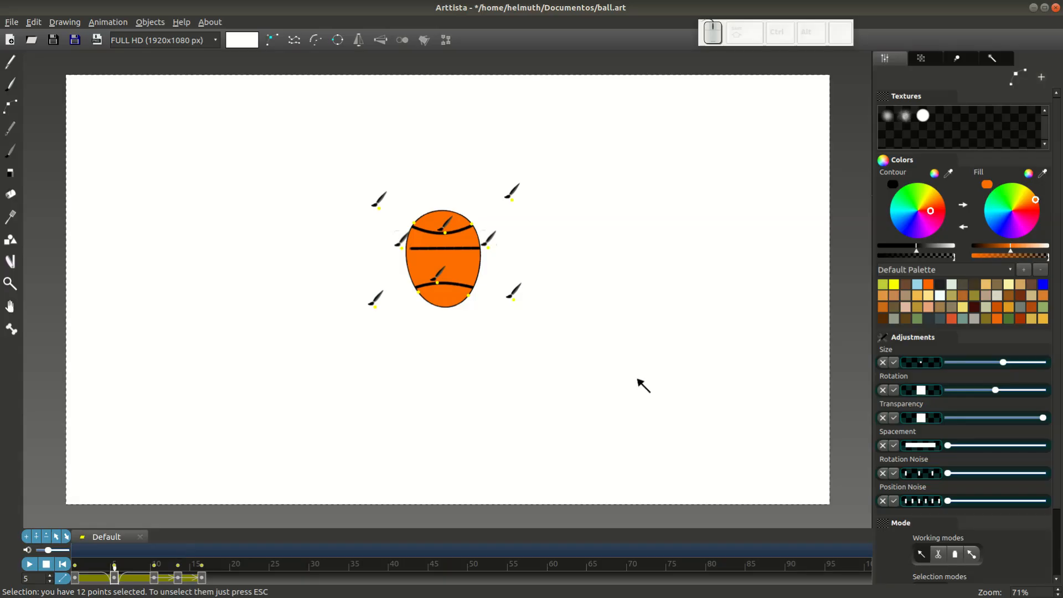
pyautogui.press('F2')
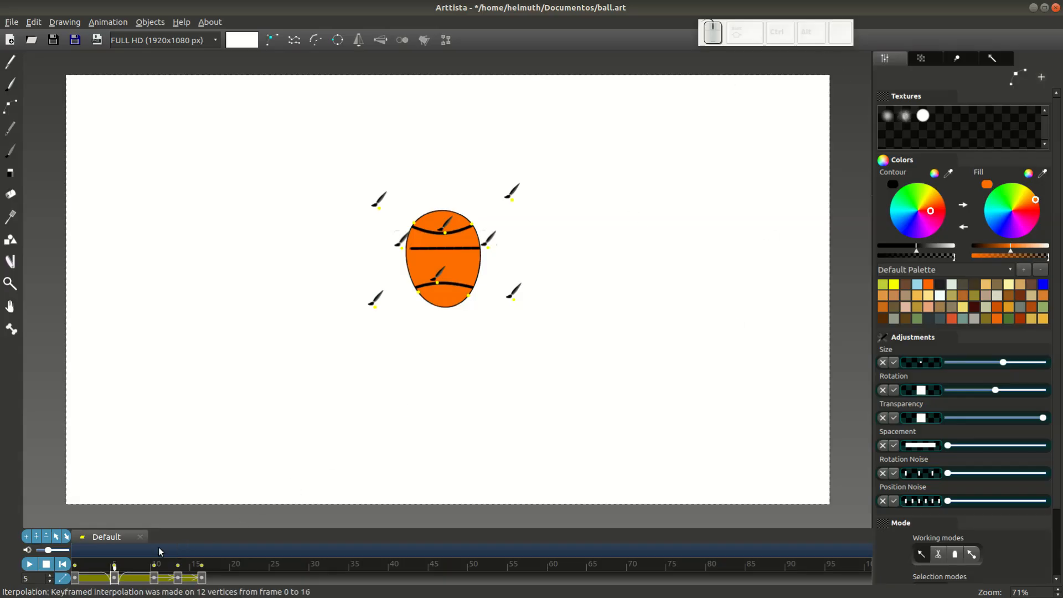
pyautogui.press('Escape')
pyautogui.moveTo(114, 574)
pyautogui.mouseDown()
pyautogui.moveTo(69, 574)
pyautogui.moveTo(201, 579)
pyautogui.mouseUp()
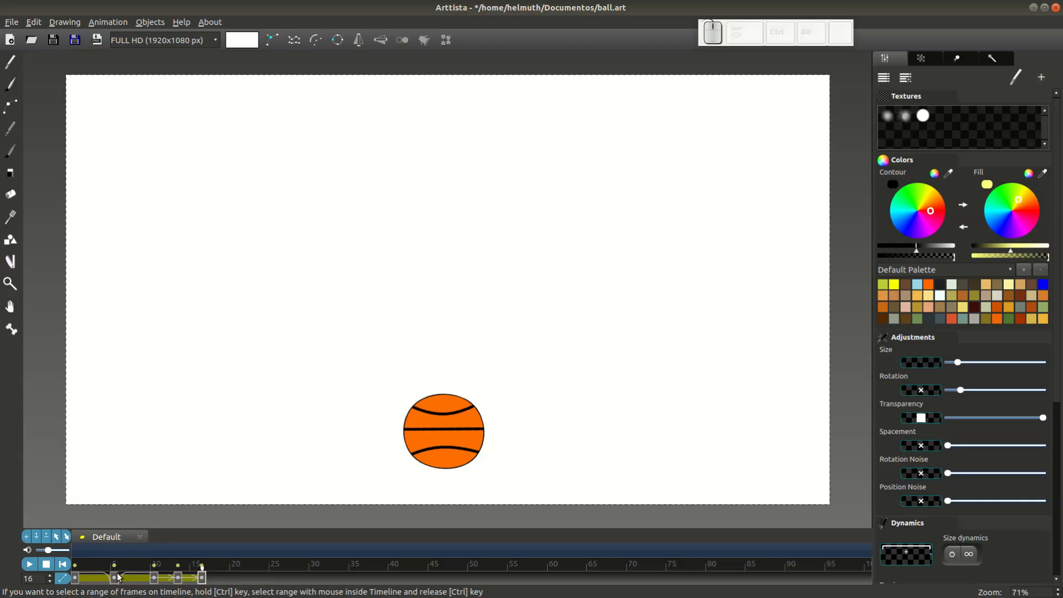
# Copy frames 5–16 of all ball points so the copy starts at frame 22.
pyautogui.press('Tab')
pyautogui.moveTo(270, 291); pyautogui.dragTo(597, 508)
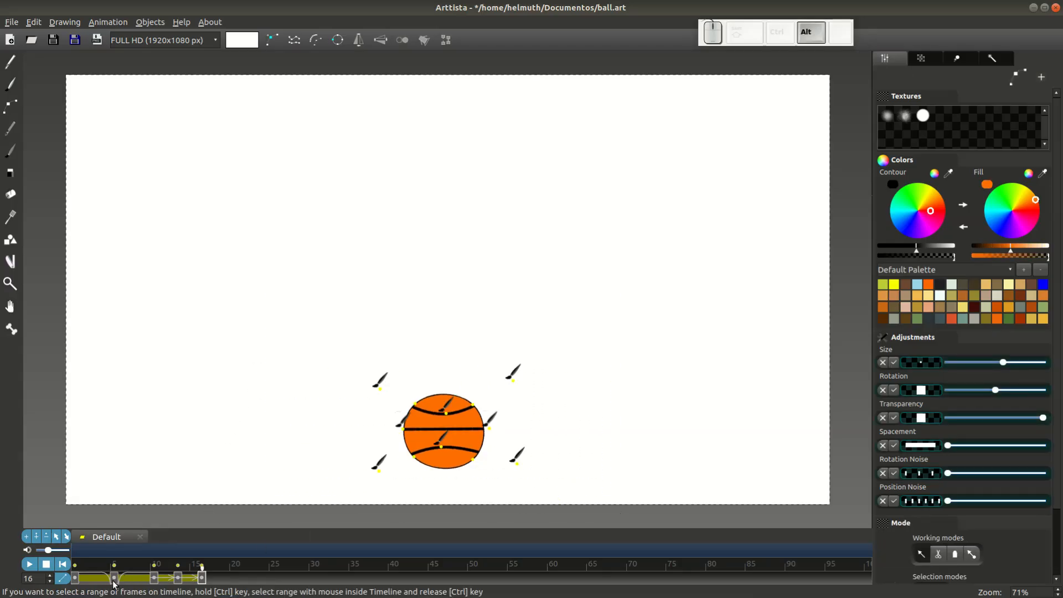
pyautogui.moveTo(113, 581); pyautogui.dragTo(201, 579)
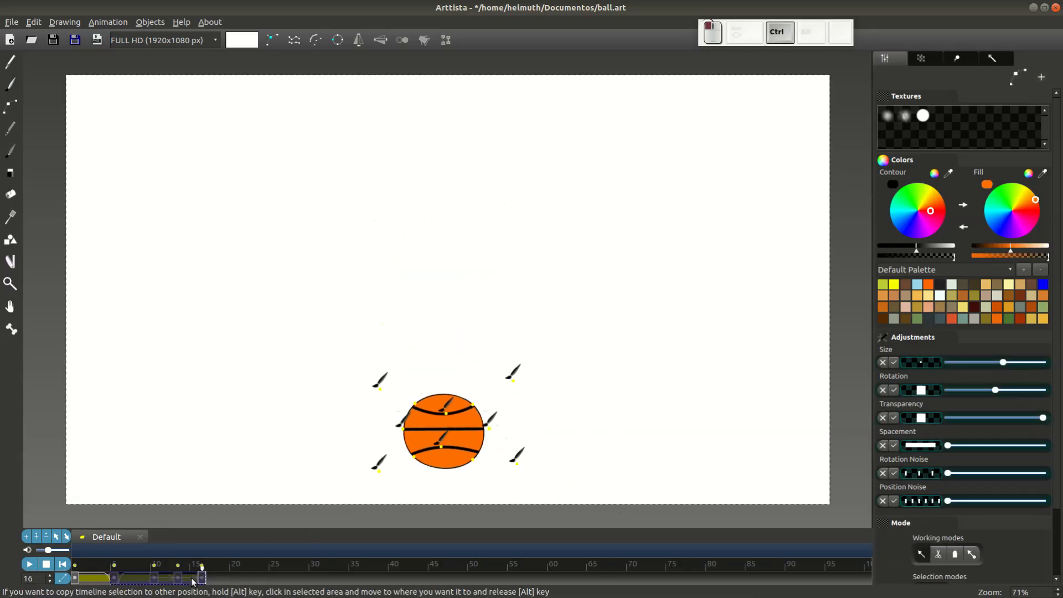
pyautogui.moveTo(120, 581); pyautogui.dragTo(251, 580)
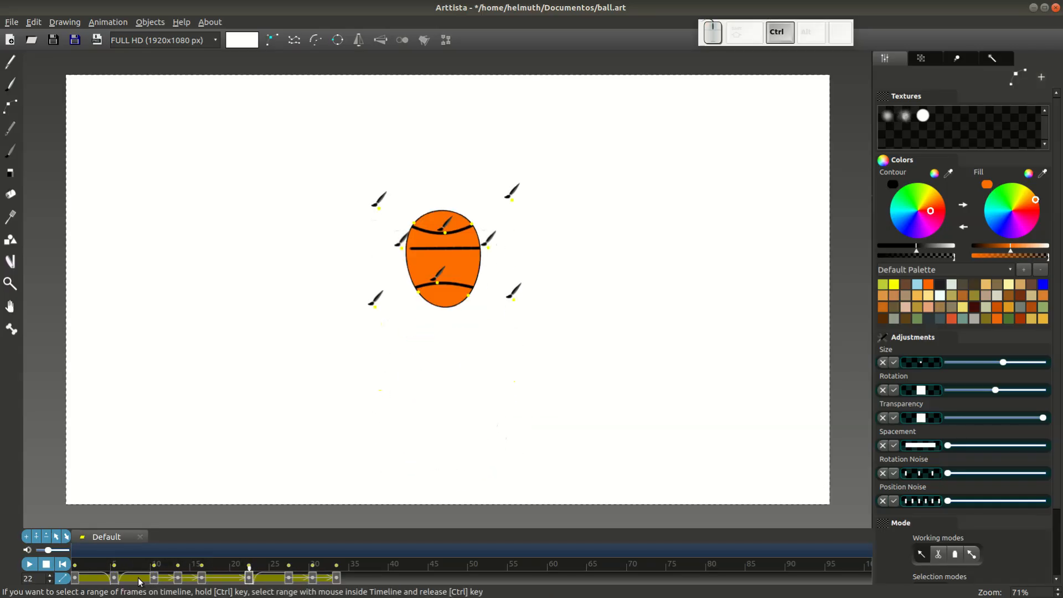
# Copy frames 5–33 of all ball points so the copy starts at frame 39.
pyautogui.moveTo(118, 581); pyautogui.dragTo(337, 579)
pyautogui.moveTo(114, 579); pyautogui.dragTo(347, 581)
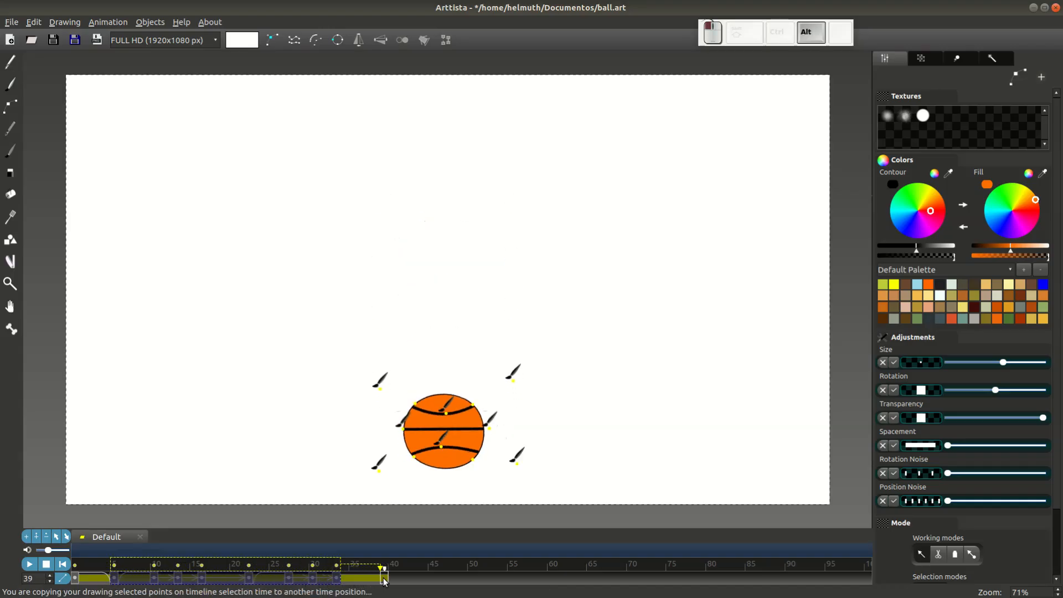
pyautogui.moveTo(381, 581); pyautogui.dragTo(382, 580)
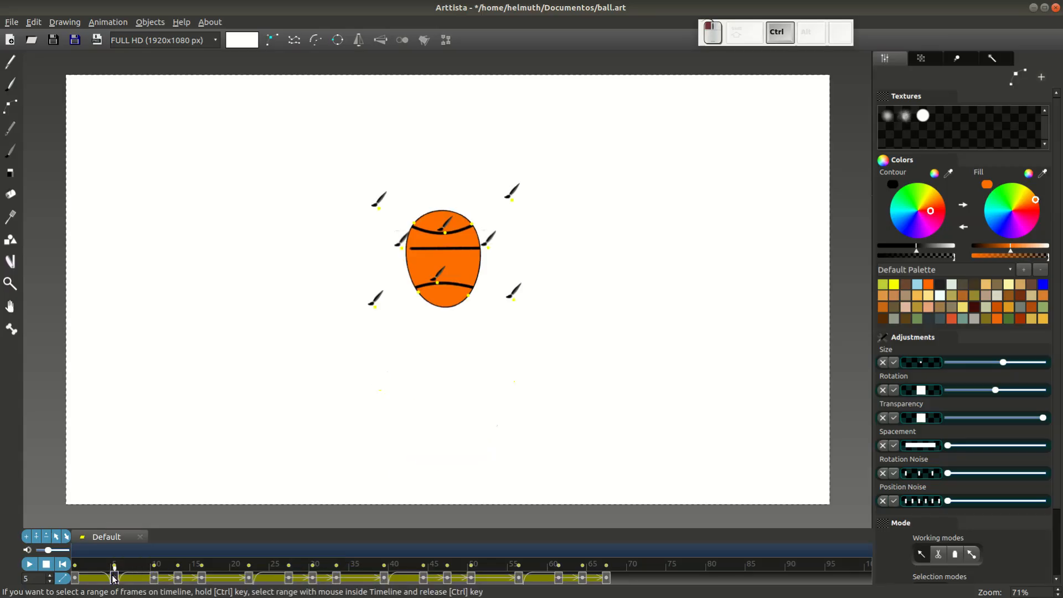
# Select the repeated bounce from frame 5 to frame 67 on the timeline.
pyautogui.moveTo(113, 578); pyautogui.dragTo(520, 581)
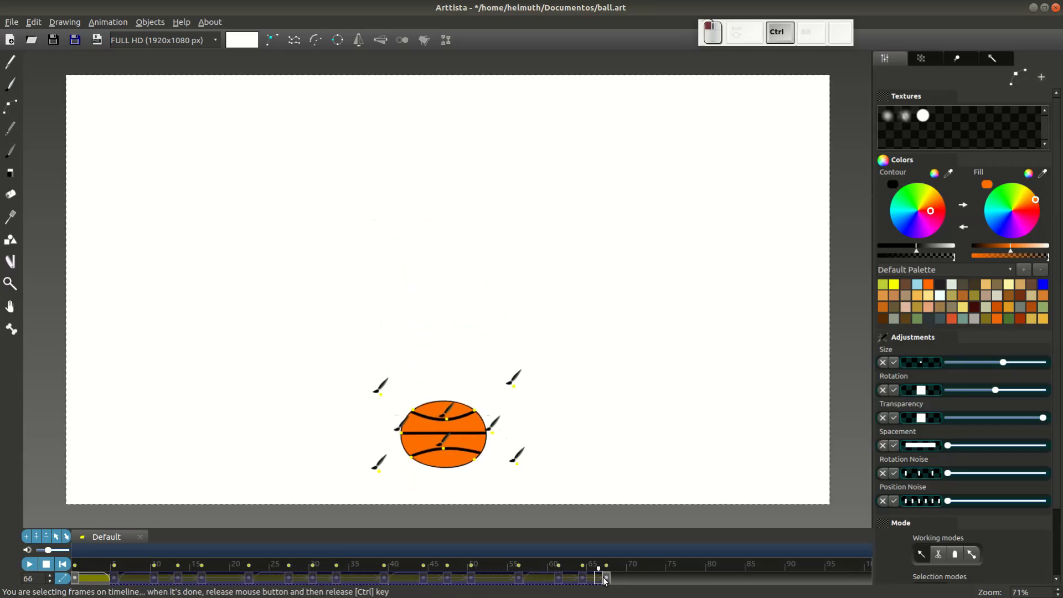
pyautogui.moveTo(604, 580); pyautogui.dragTo(607, 579)
pyautogui.moveTo(103, 583); pyautogui.dragTo(299, 584)
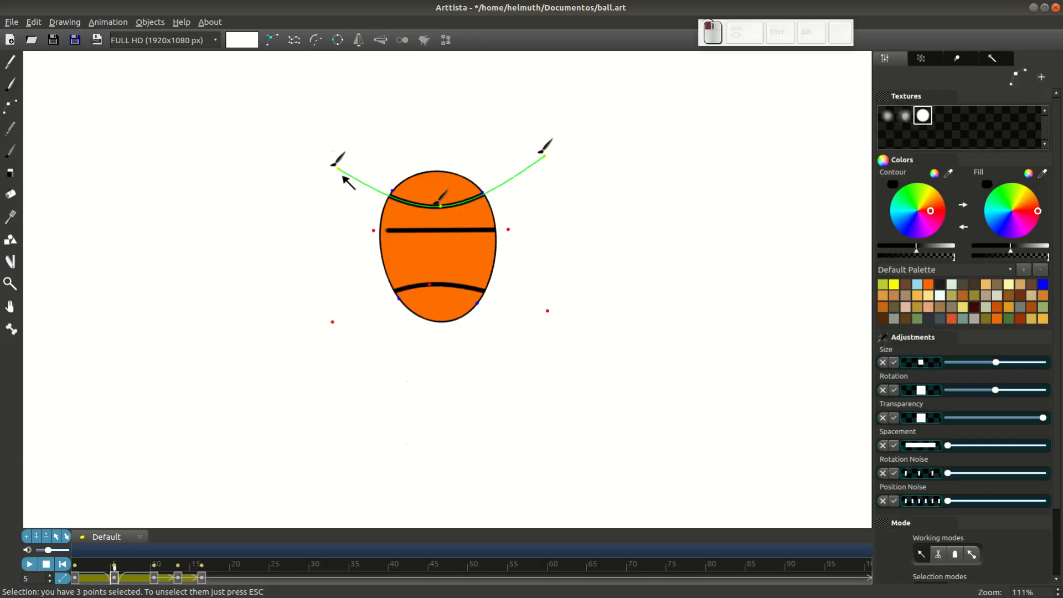
# Shift all eight control points of the three seam lines upward at frame 5, comparing with the neighbouring keyframe.
pyautogui.keyDown('ctrl'); pyautogui.click(374, 231); pyautogui.keyUp('ctrl')
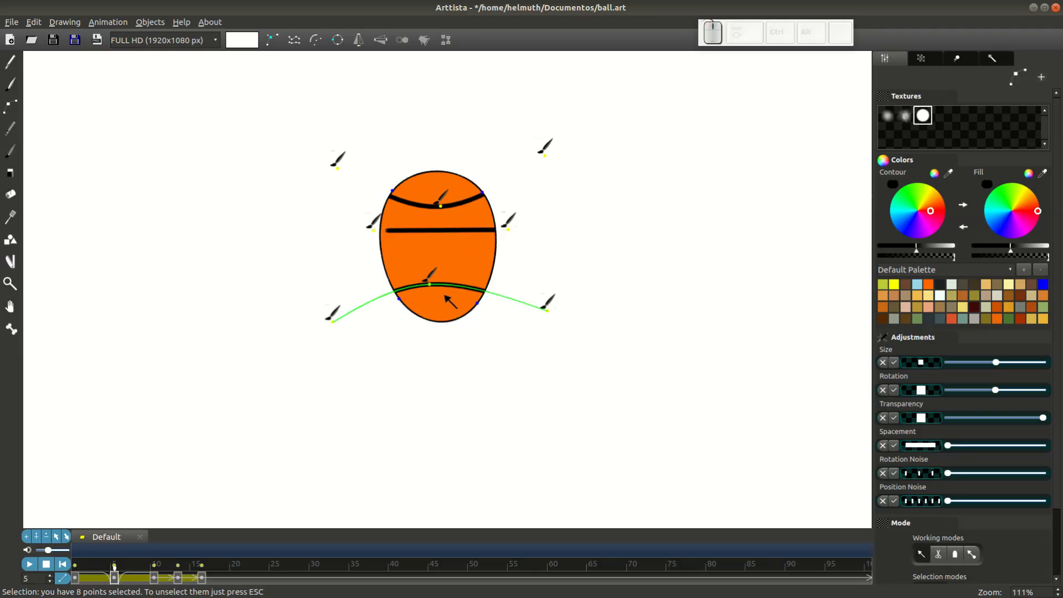
pyautogui.moveTo(444, 295)
pyautogui.mouseDown()
pyautogui.moveTo(451, 187)
pyautogui.moveTo(441, 250)
pyautogui.mouseUp()
pyautogui.press('g')
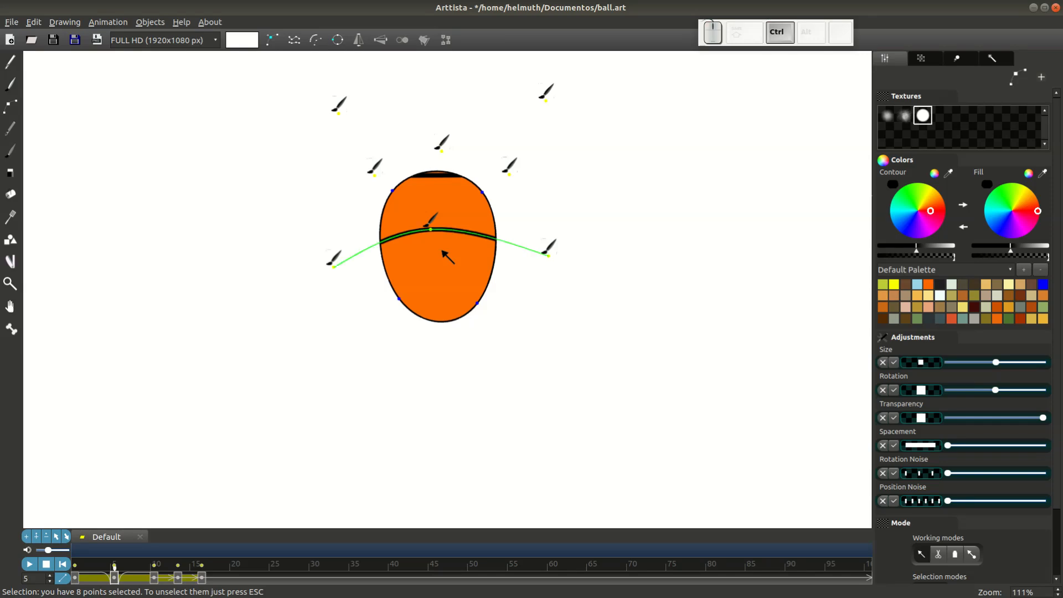
pyautogui.hotkey('ctrl', 'Left')
pyautogui.hotkey('ctrl', 'Right')
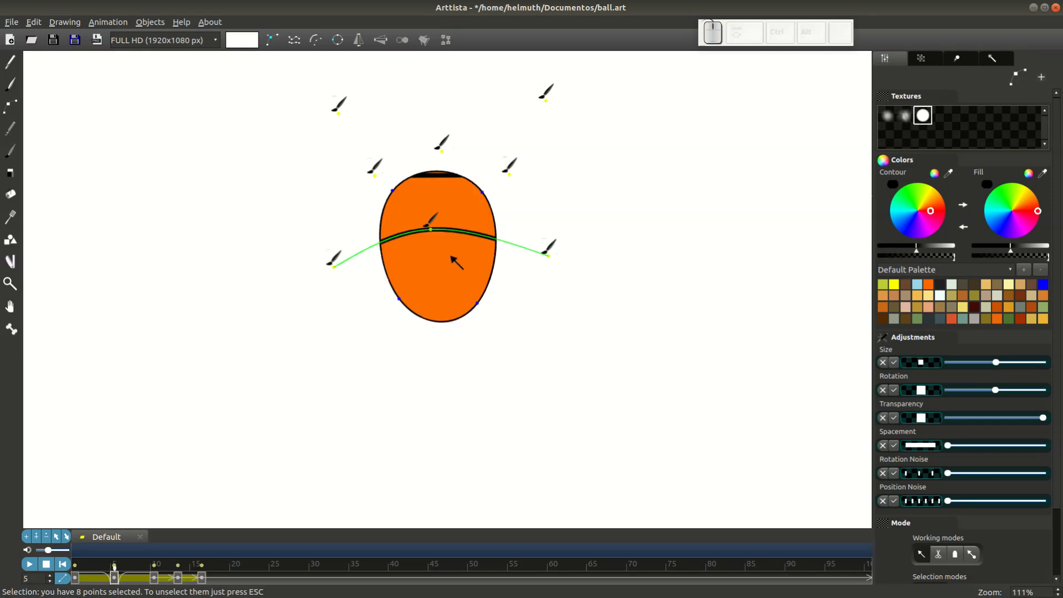
pyautogui.press('g')
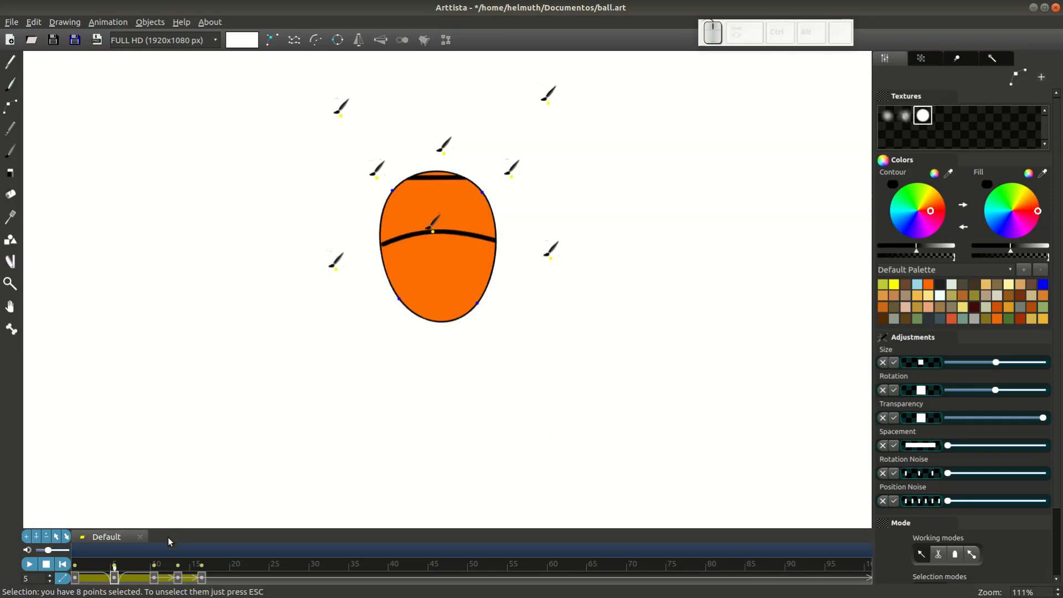
# Move the three seam lines upward past the ball's top edge at frame 10.
pyautogui.click(156, 575)
pyautogui.moveTo(447, 500); pyautogui.dragTo(441, 372)
pyautogui.press('g')
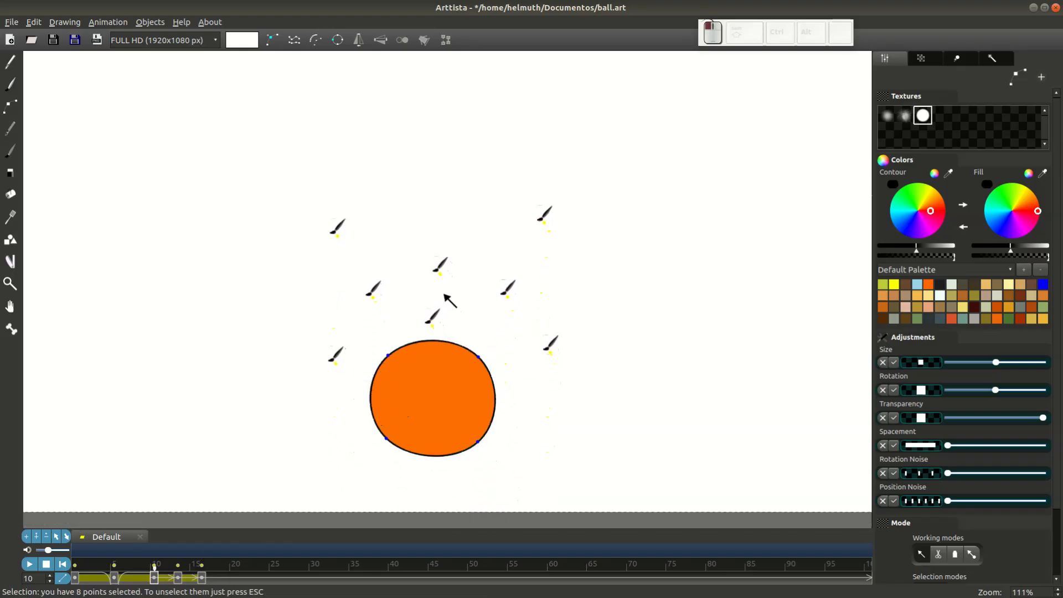
# Apply keyframed interpolation to the eight seam-line points and step back through the frames from 10 to 0.
pyautogui.press('F2')
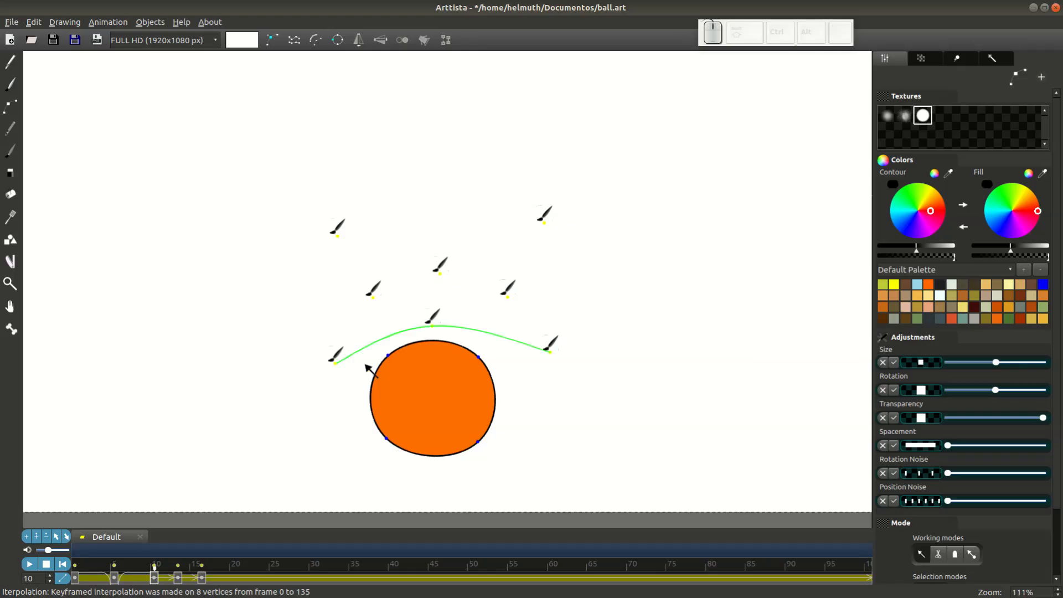
pyautogui.press('Left')
pyautogui.press('Left')
pyautogui.press('Left')
pyautogui.press('Left')
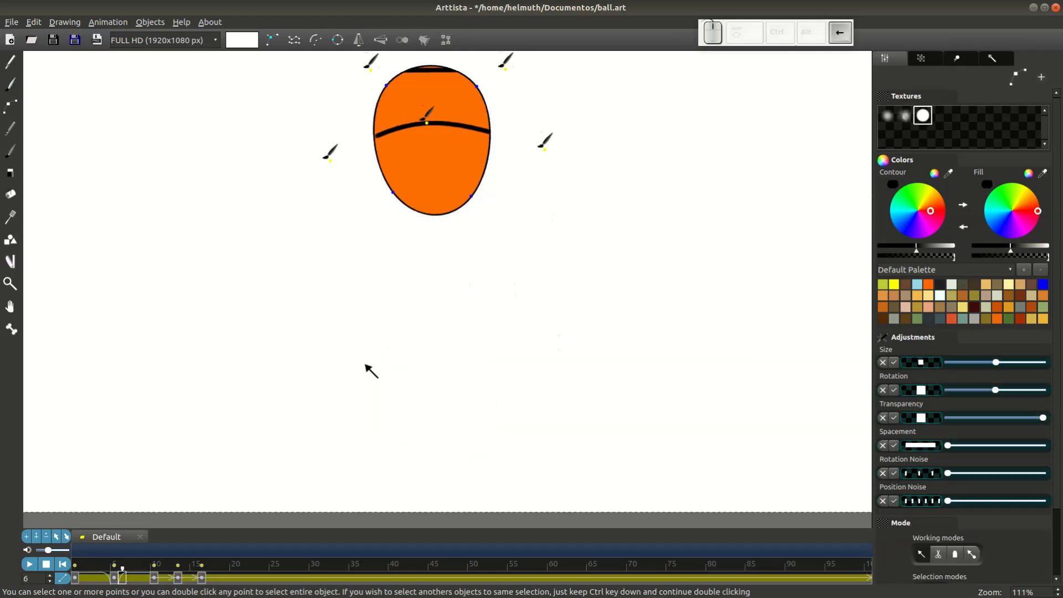
pyautogui.press('Left')
pyautogui.press('Left')
pyautogui.press('Left')
pyautogui.press('Left')
pyautogui.press('Left')
pyautogui.press('Left')
# Step back and forth between frames 0 and 5 to examine how the seam lines travel up the ball.
pyautogui.press('Right')
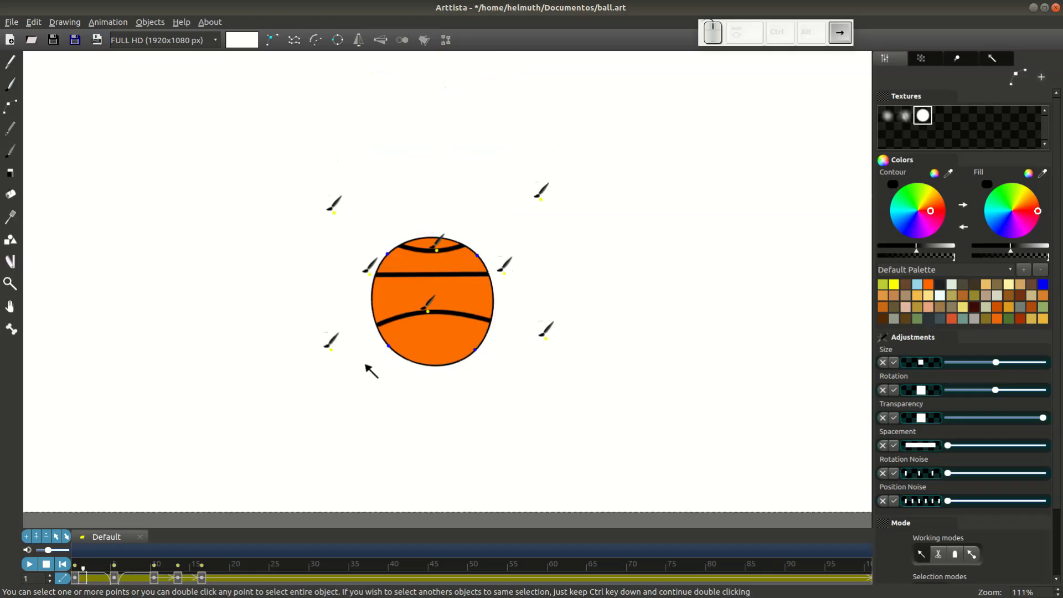
pyautogui.press('Right')
pyautogui.press('Right')
pyautogui.press('Right')
pyautogui.press('Right')
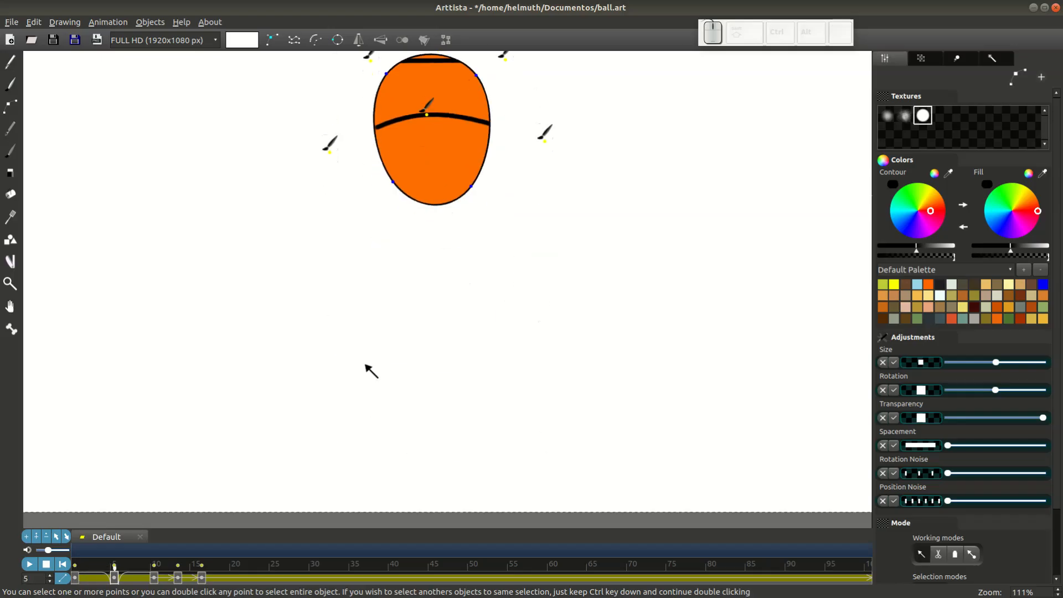
pyautogui.press('Left')
pyautogui.press('Left')
pyautogui.press('Left')
pyautogui.press('Left')
pyautogui.press('Left')
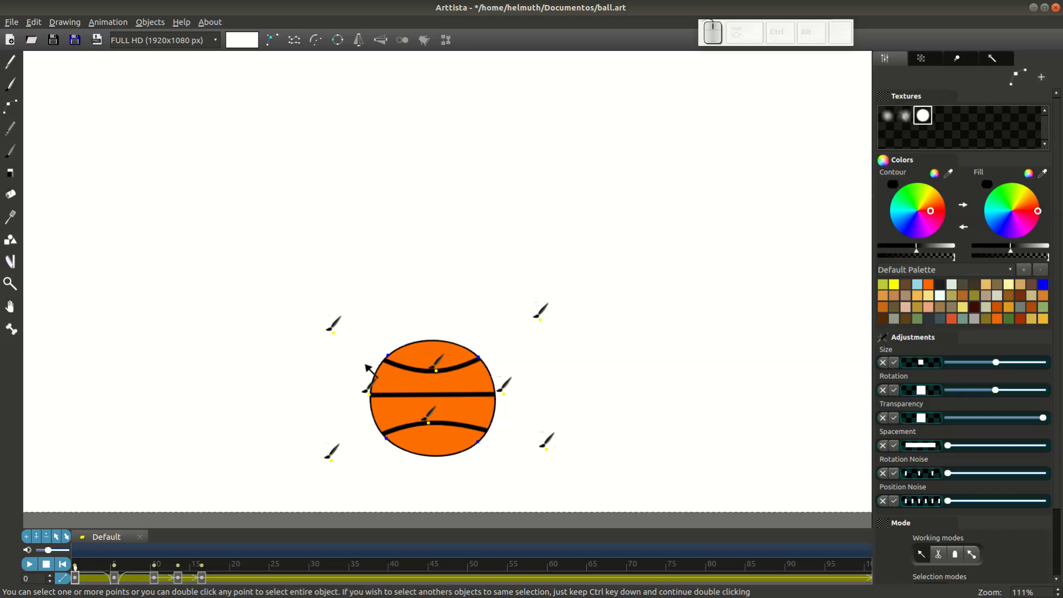
pyautogui.press('Right')
pyautogui.press('Right')
pyautogui.press('Right')
pyautogui.press('Right')
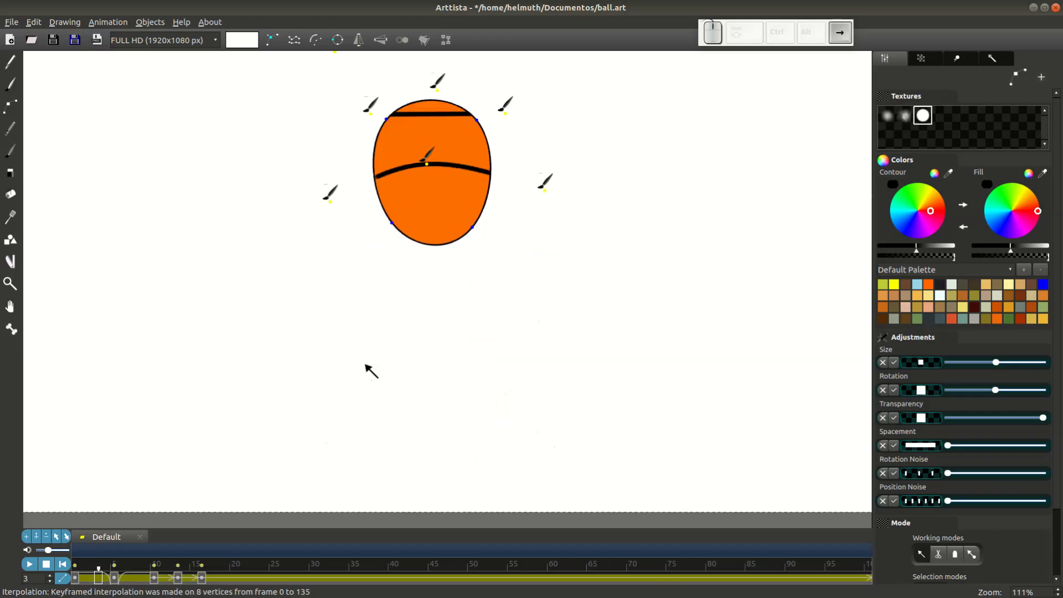
pyautogui.press('Right')
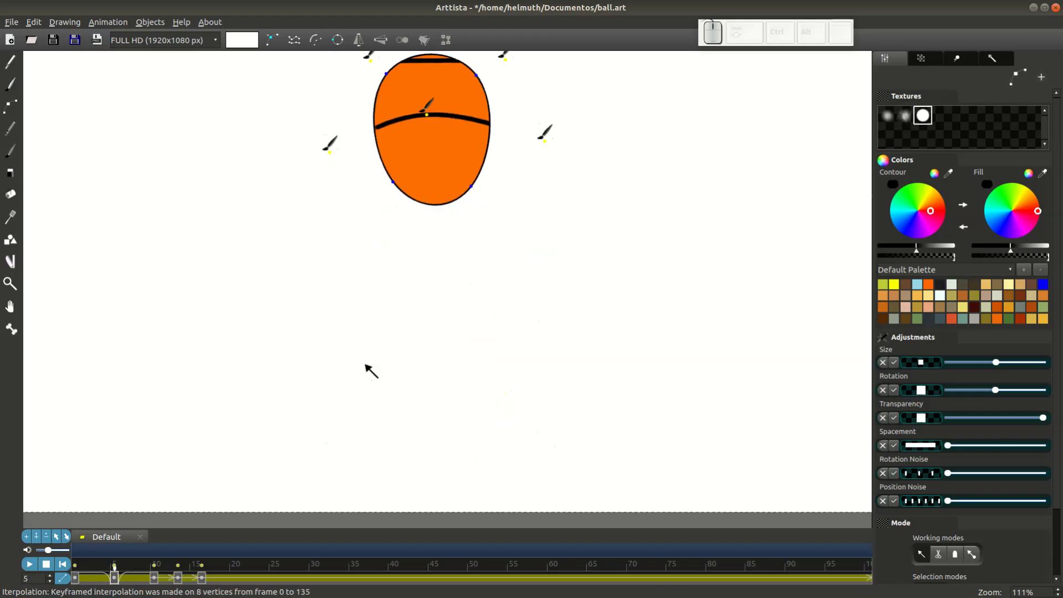
# Move the three seam lines further up at frame 5, leaving only the lowest one across the ball's upper part.
pyautogui.moveTo(453, 251); pyautogui.dragTo(429, 404)
pyautogui.moveTo(403, 267); pyautogui.dragTo(406, 215)
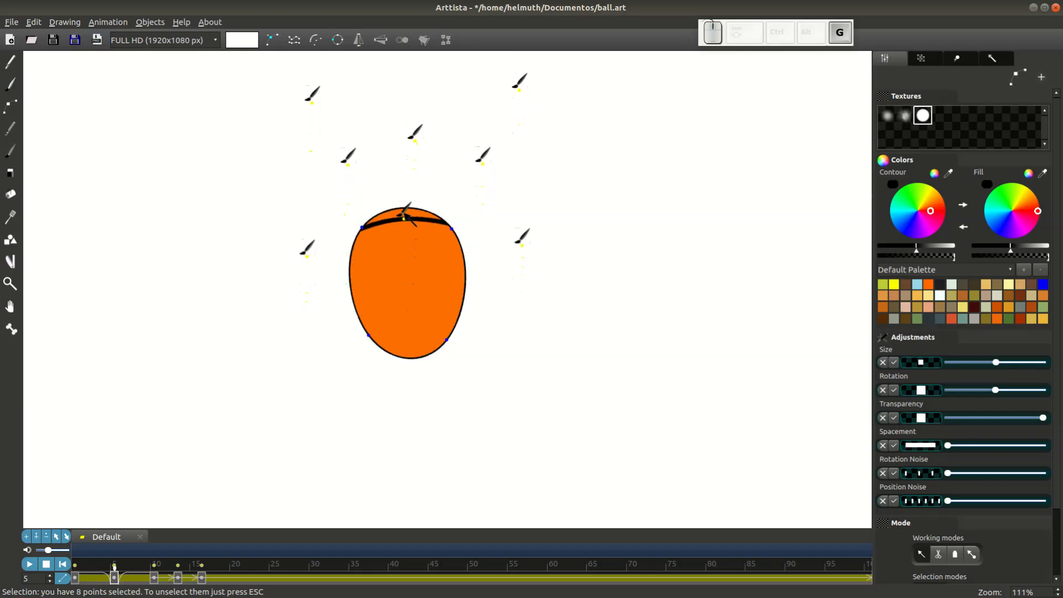
pyautogui.press('Right')
pyautogui.press('Right')
pyautogui.press('Left')
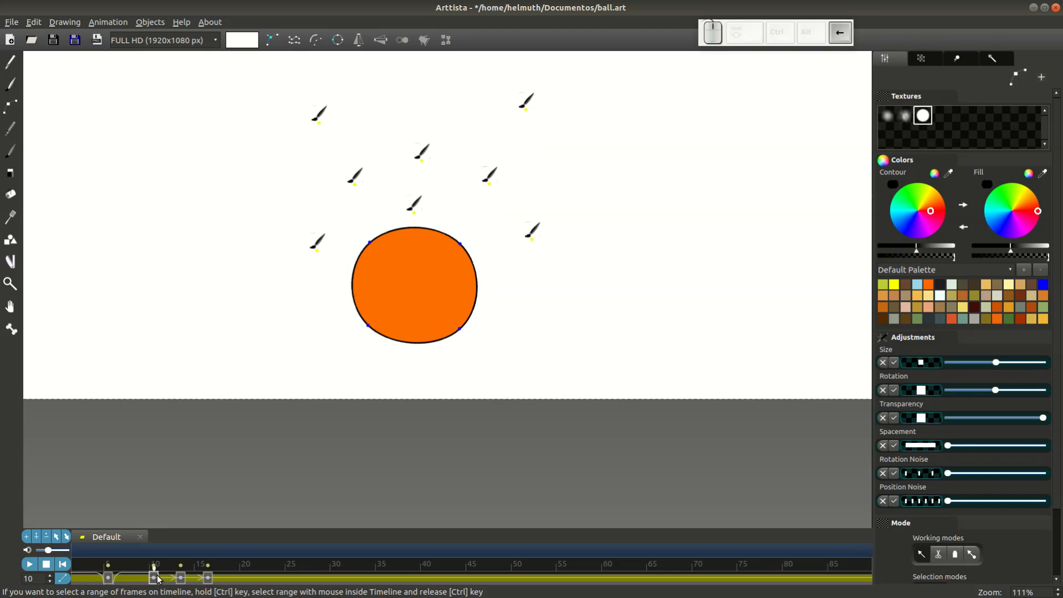
# Move the seam lines below the ball's lower edge at frame 11, apply keyframed interpolation and compare with frame 10.
pyautogui.click(163, 577)
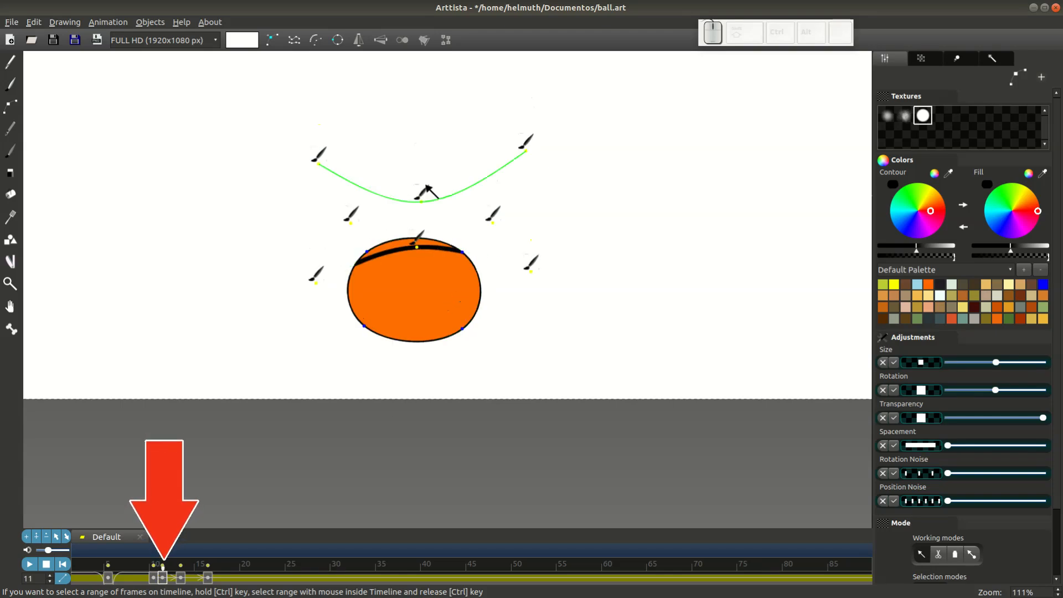
pyautogui.moveTo(420, 209); pyautogui.dragTo(416, 351)
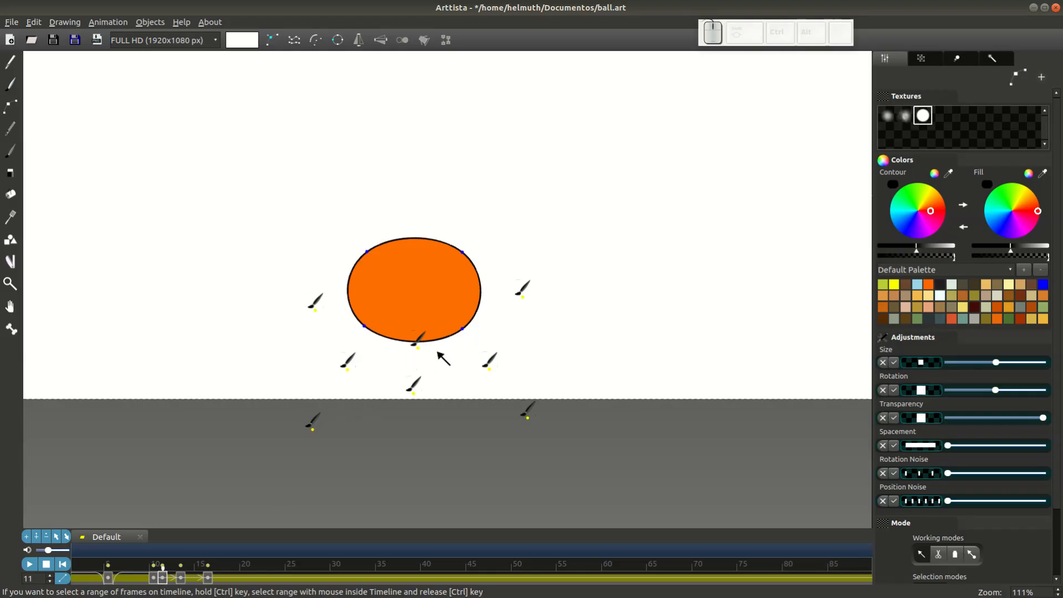
pyautogui.press('F2')
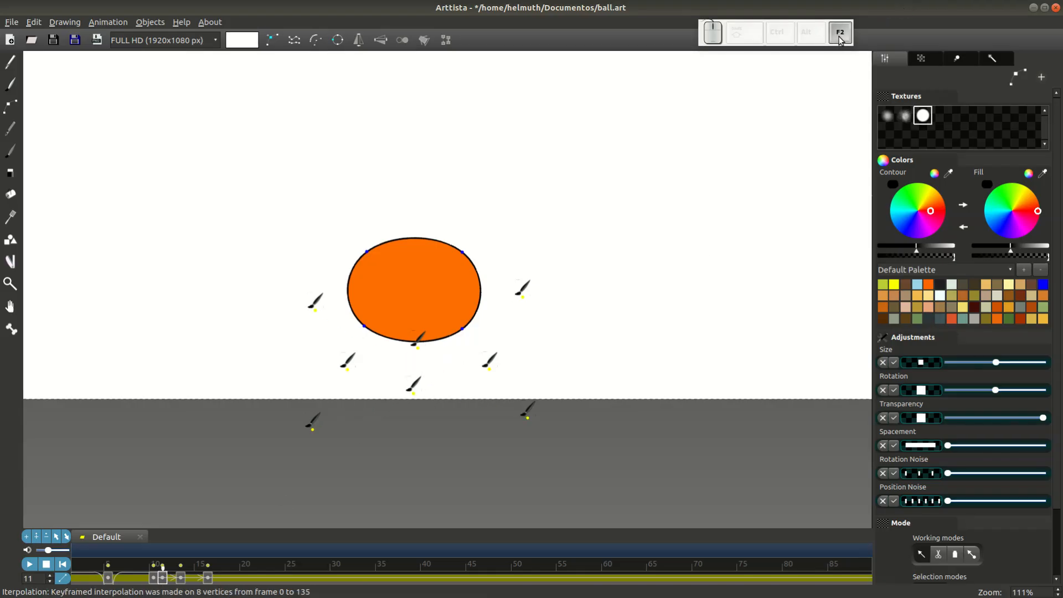
pyautogui.click(156, 577)
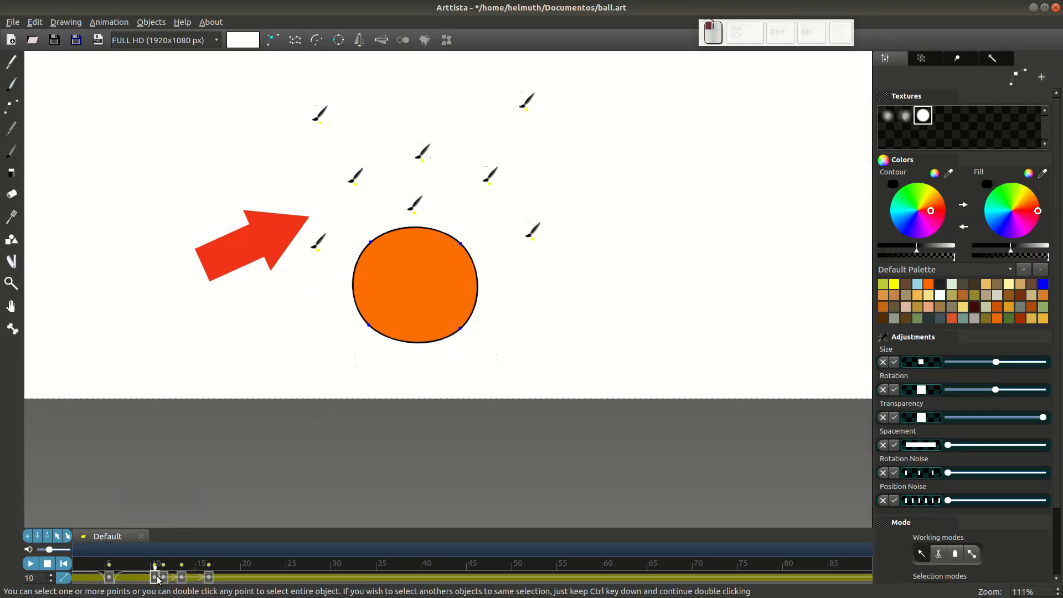
pyautogui.click(166, 578)
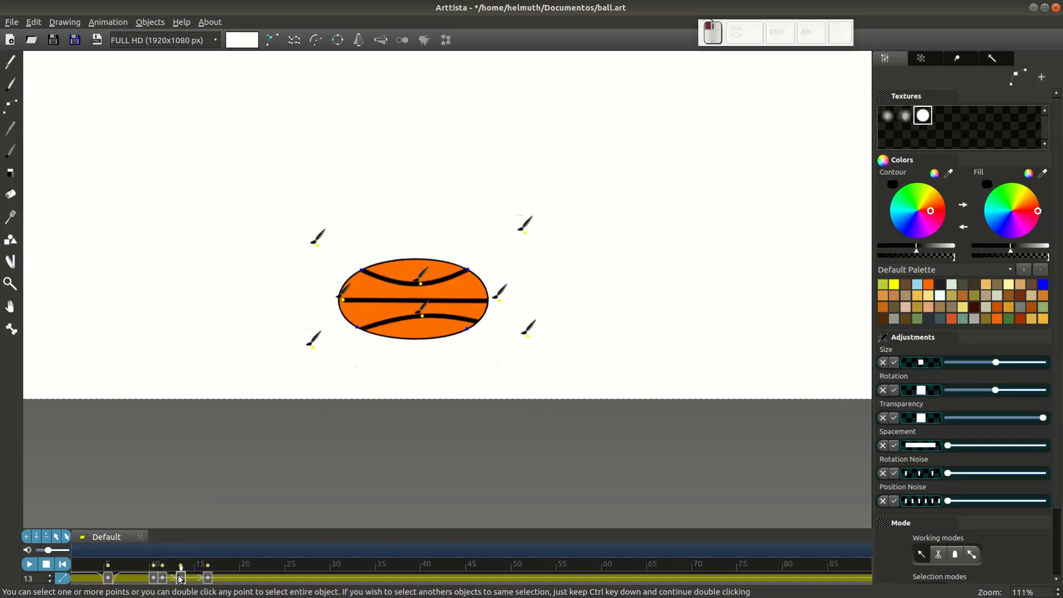
# Shift the three seam lines slightly down on the squashed ball at frame 13, then check the frames up to 16.
pyautogui.click(423, 320)
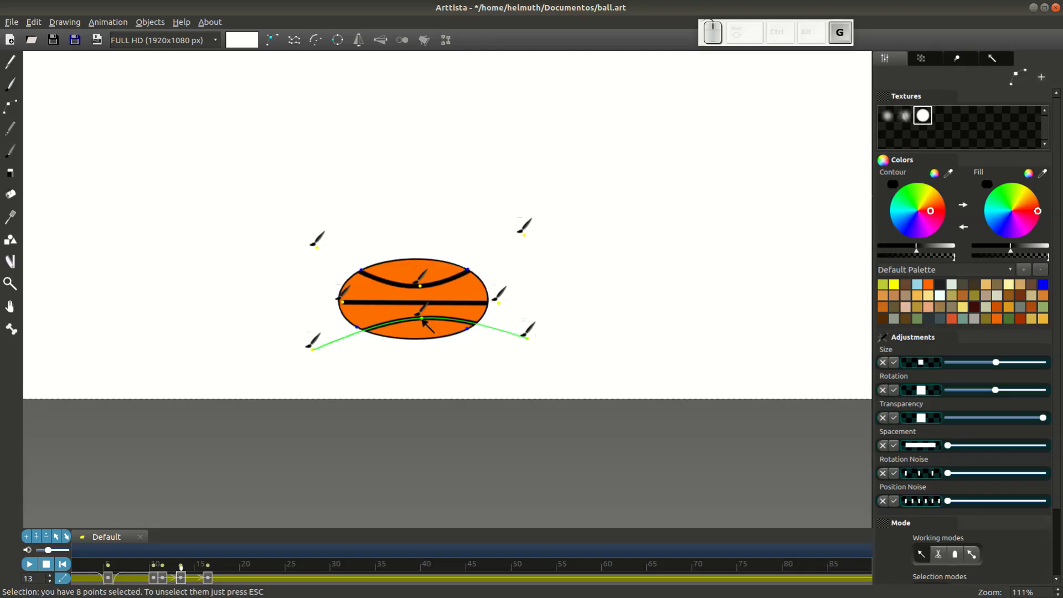
pyautogui.moveTo(425, 323); pyautogui.dragTo(422, 343)
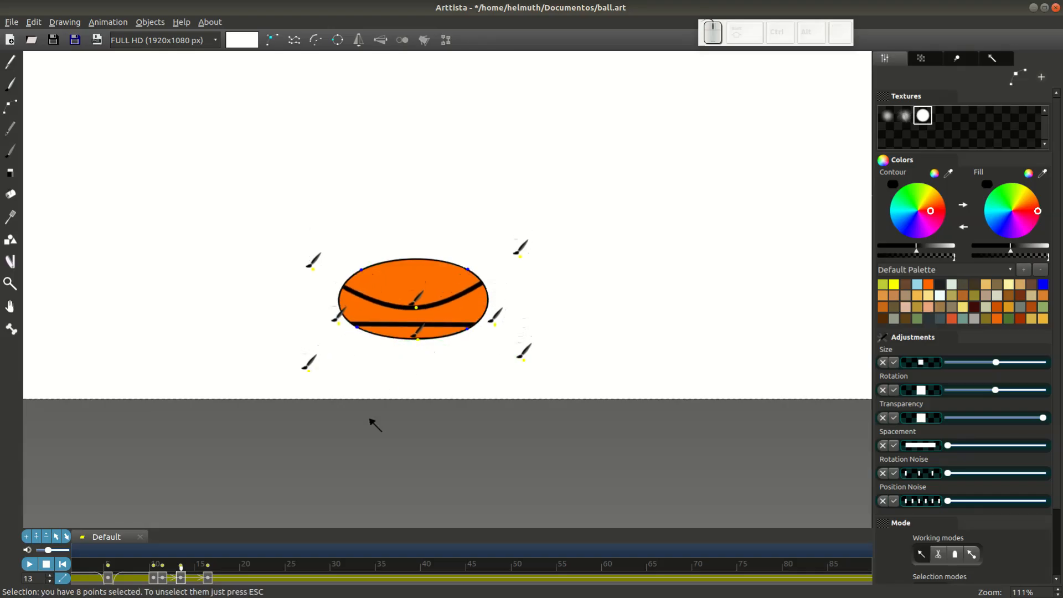
pyautogui.moveTo(166, 579); pyautogui.dragTo(208, 581)
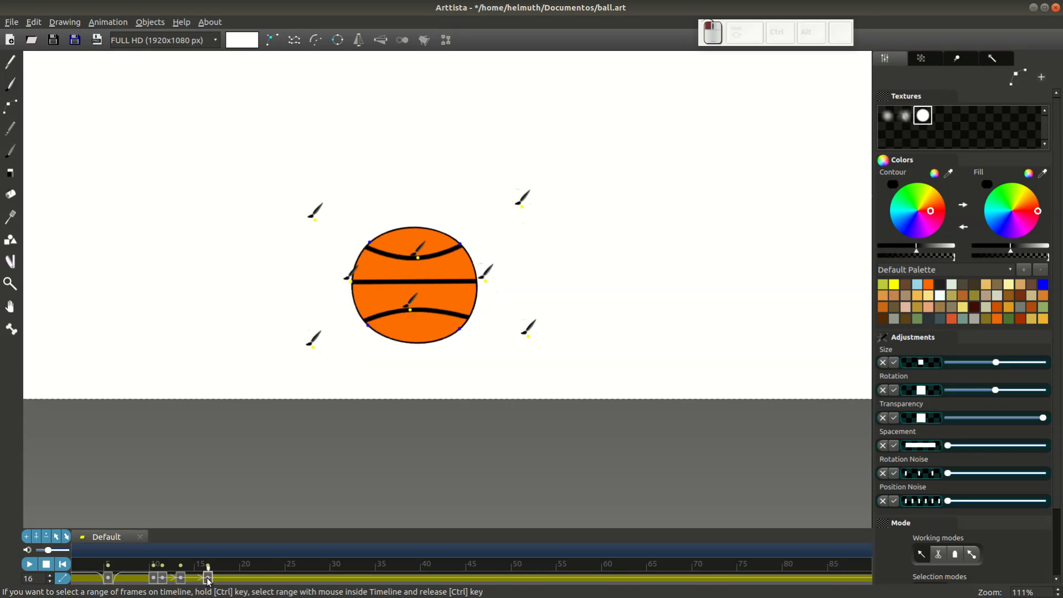
# Select all the ball's points and repeat the updated bounce keyframes from frame 5 along the timeline.
pyautogui.scroll(-3, 375, 283)
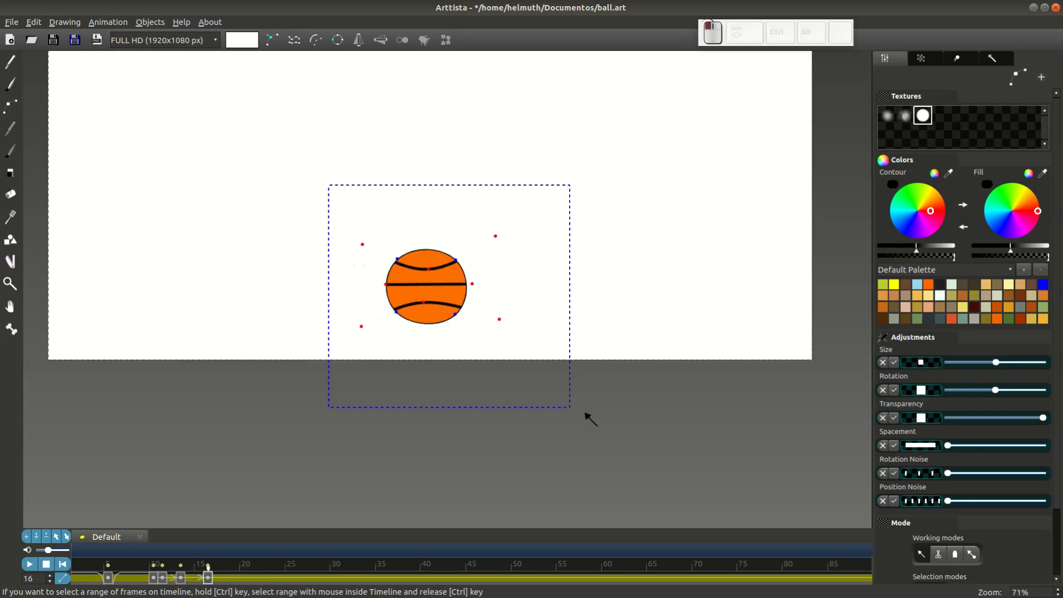
pyautogui.click(181, 577)
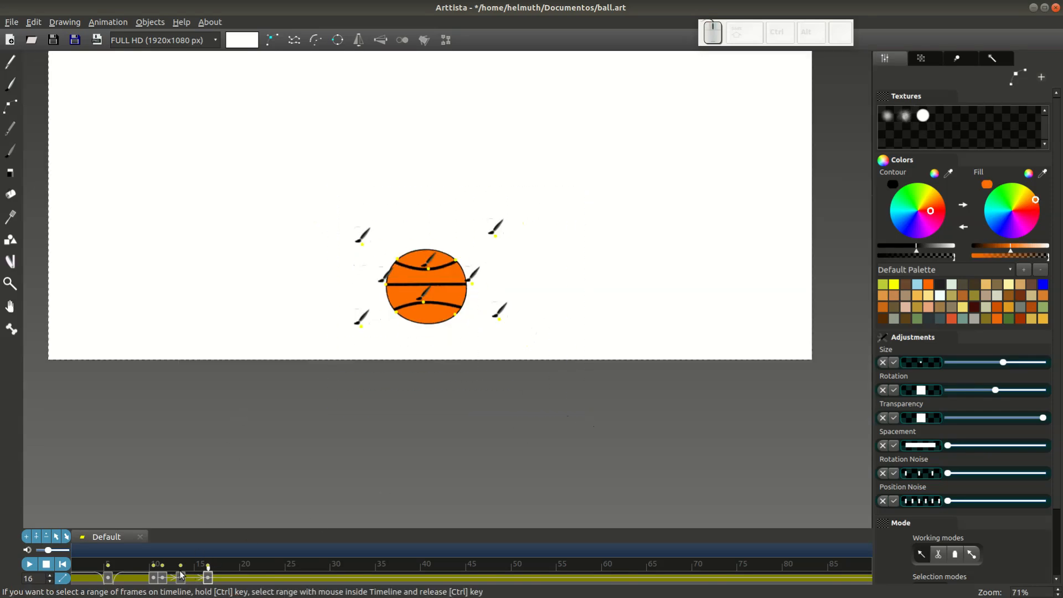
pyautogui.click(110, 580)
pyautogui.moveTo(110, 580); pyautogui.dragTo(431, 576)
pyautogui.moveTo(107, 581); pyautogui.dragTo(724, 593)
# Leave edition mode and play the animation to review the repeated bounce, toggling the control points during playback.
pyautogui.press('Tab')
pyautogui.click(252, 577)
pyautogui.moveTo(520, 266); pyautogui.dragTo(539, 397)
pyautogui.press('space')
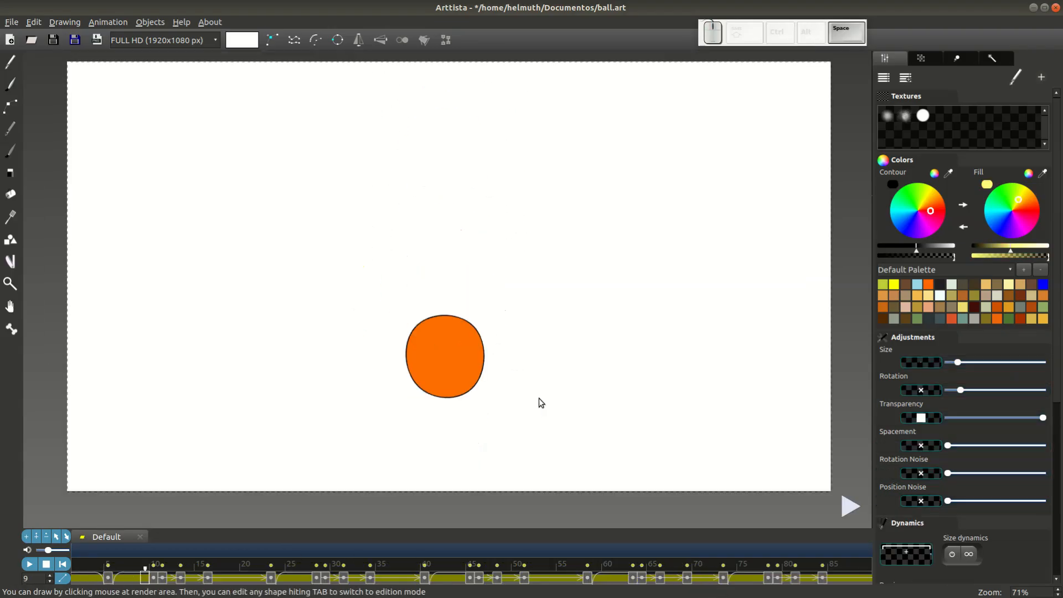
pyautogui.press('Tab')
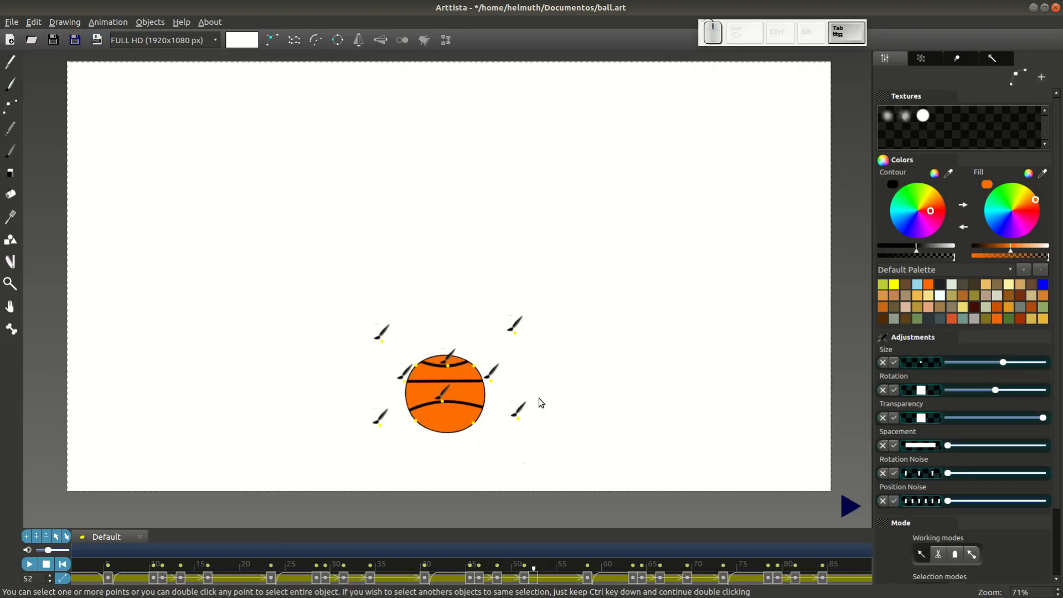
pyautogui.press('Tab')
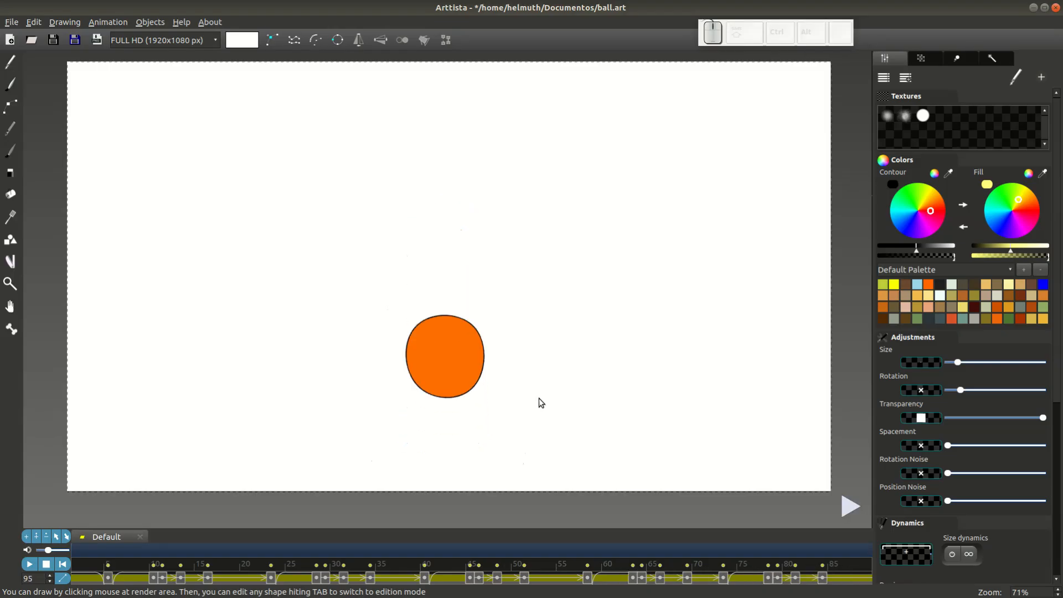